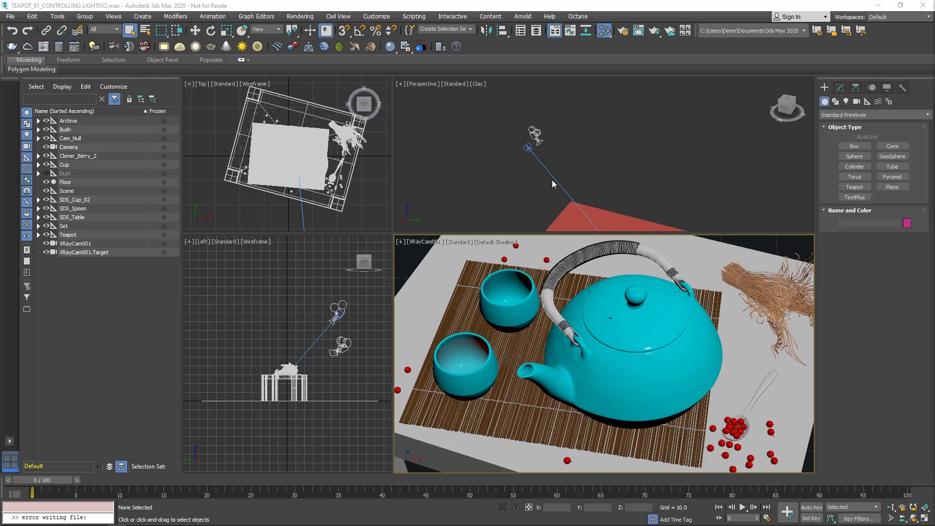
Open the HDR Light Studio Connection panel, docked beside the scene object list, and start a connection with a new hook named My_VRay-Next_Hook.
click(300, 16)
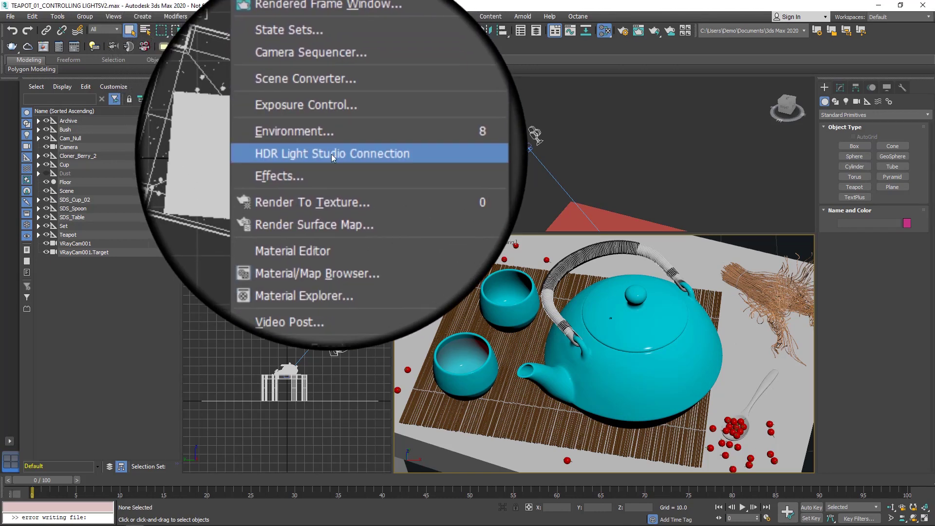
click(332, 155)
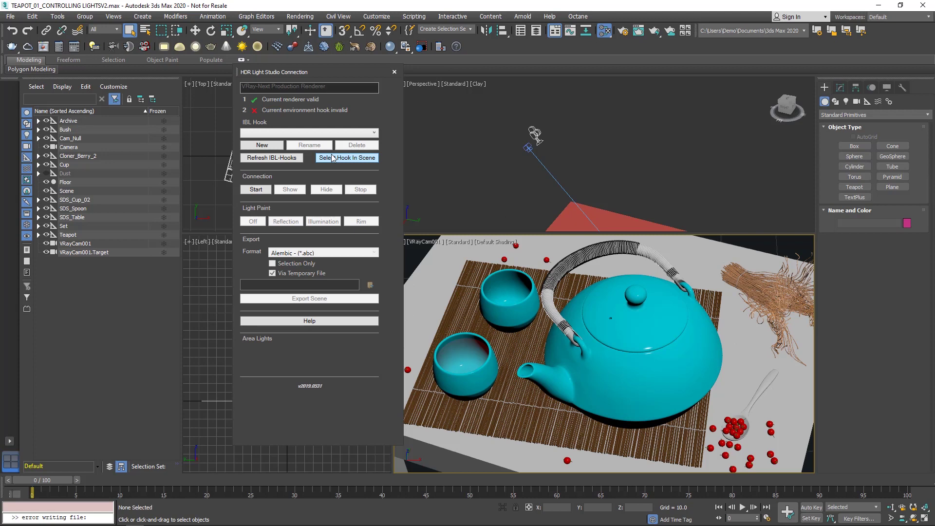
click(332, 157)
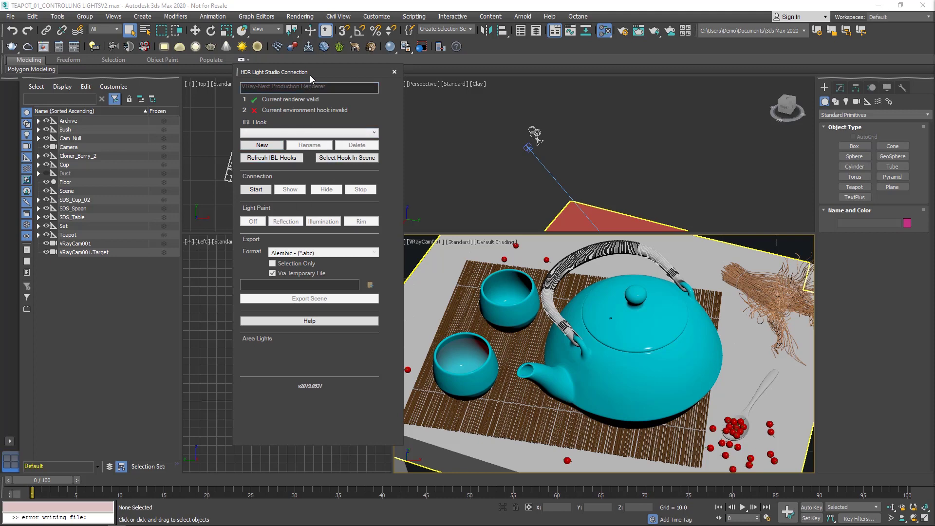
drag(313, 72, 199, 103)
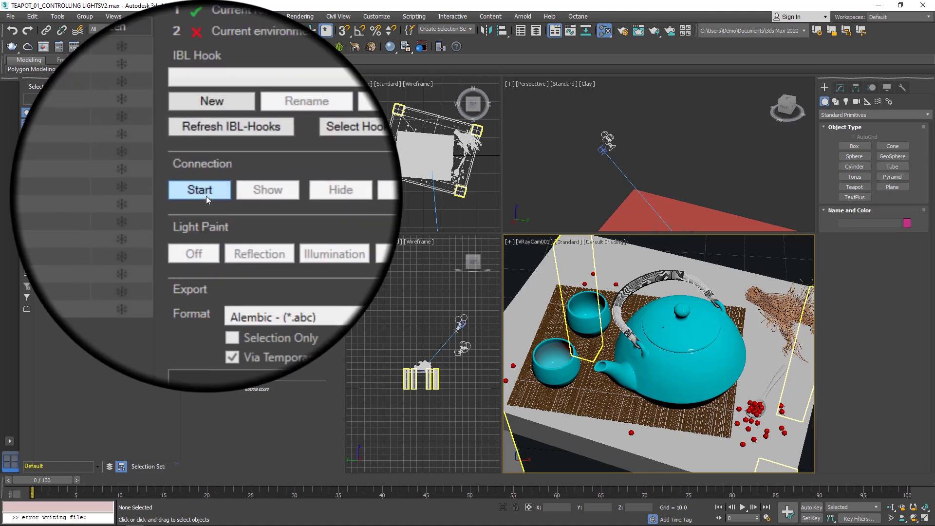
click(206, 194)
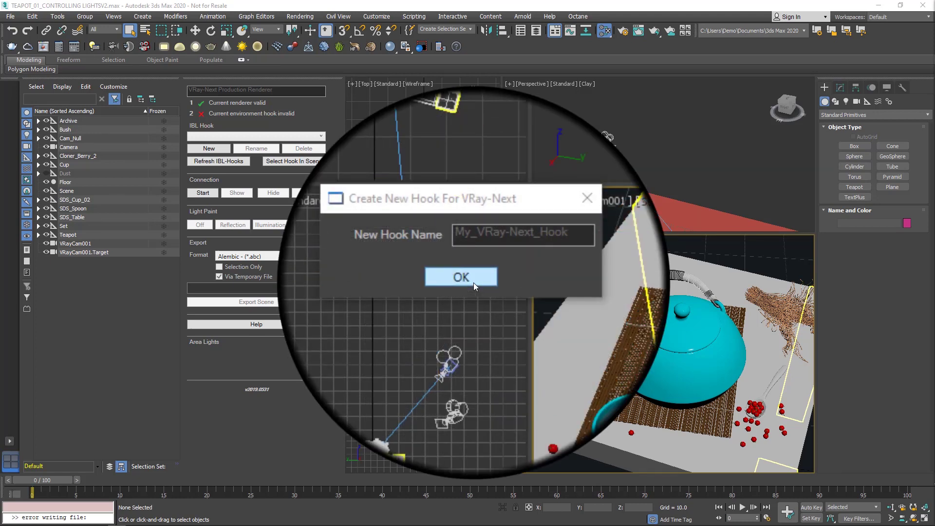
click(474, 283)
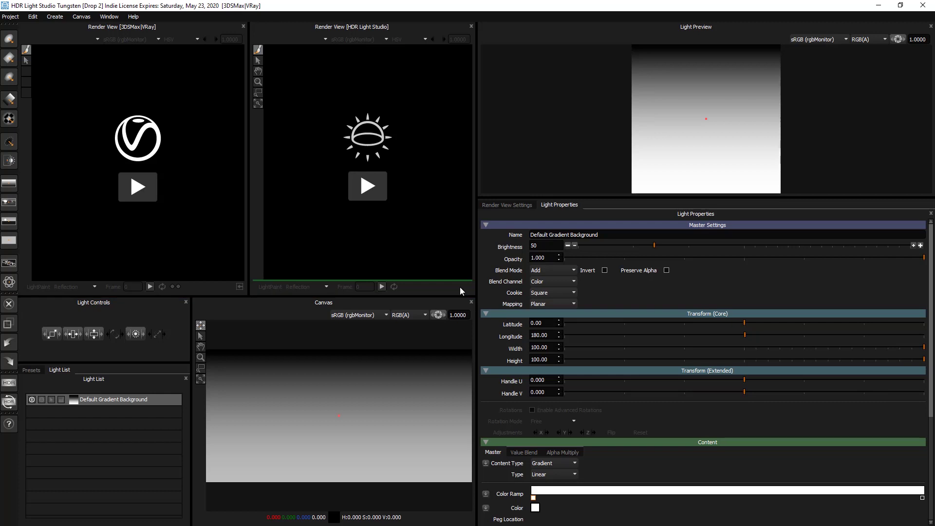
Load the default 3ds Max window layout in HDR Light Studio.
click(110, 17)
mouse_move(141, 184)
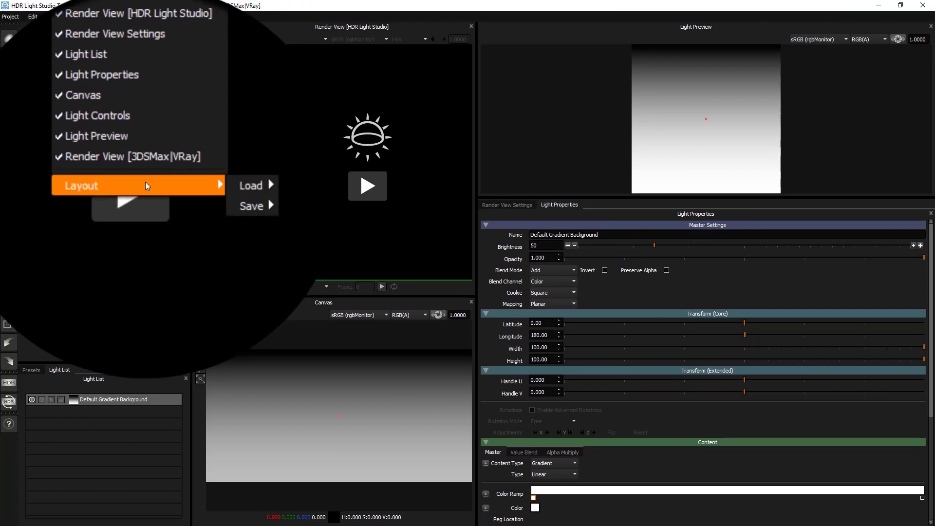
mouse_move(192, 183)
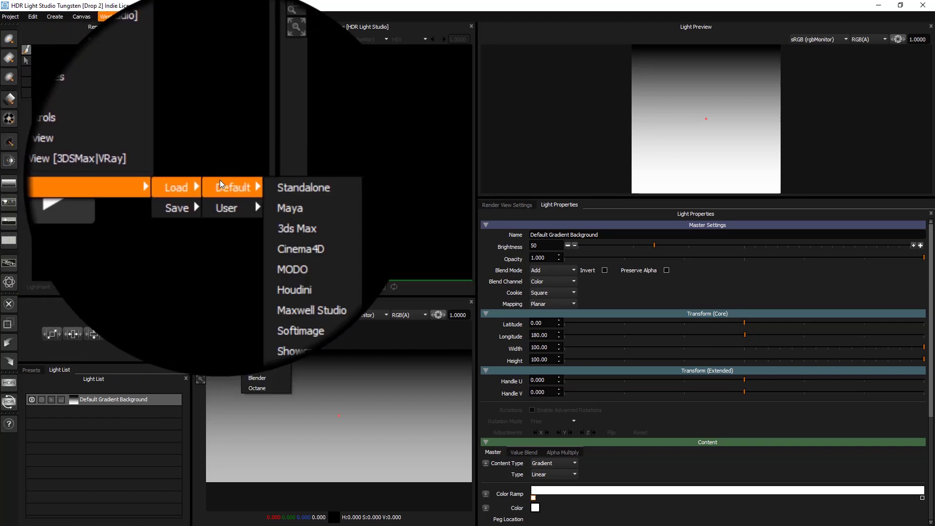
click(265, 204)
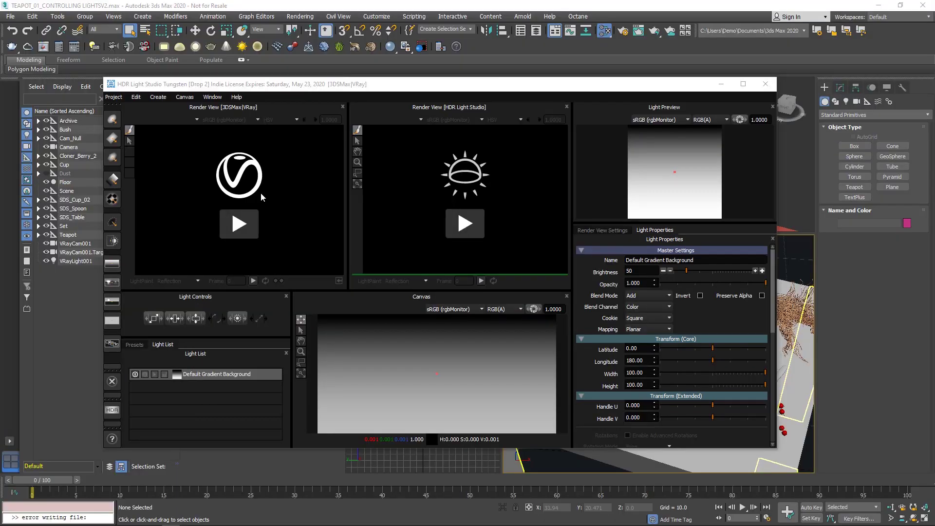
Switch to 3ds Max, place the hook's VRayHDRI map in the Slate Material Editor view and inspect its bitmap parameters.
drag(440, 90, 154, 432)
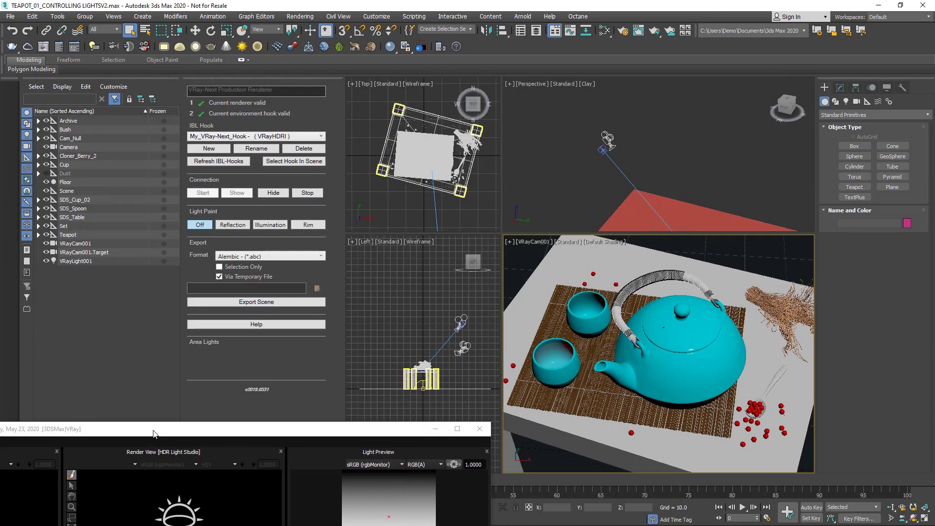
click(604, 33)
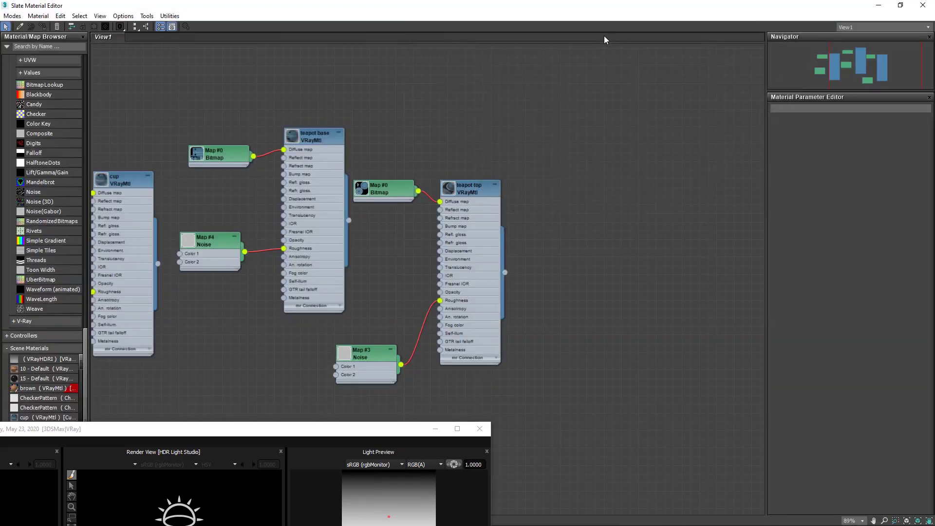
click(54, 361)
double_click(55, 363)
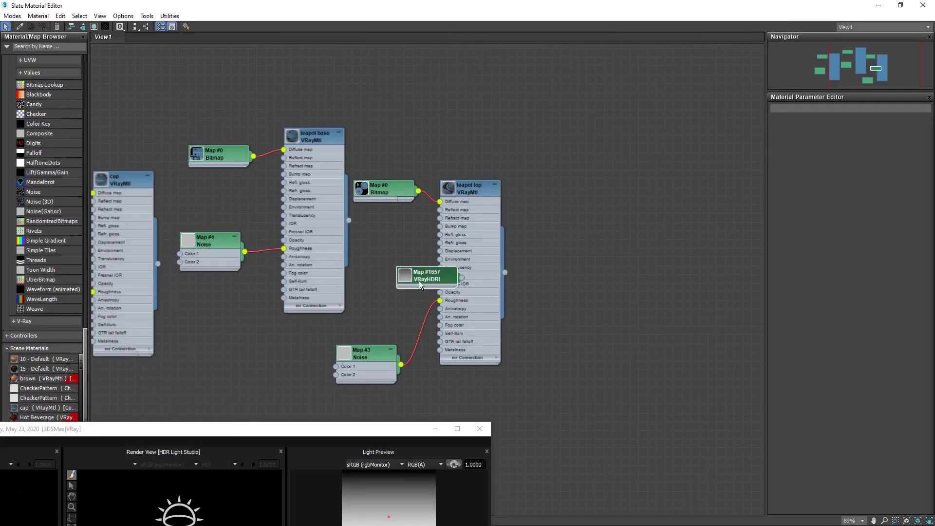
drag(418, 281, 384, 291)
double_click(392, 283)
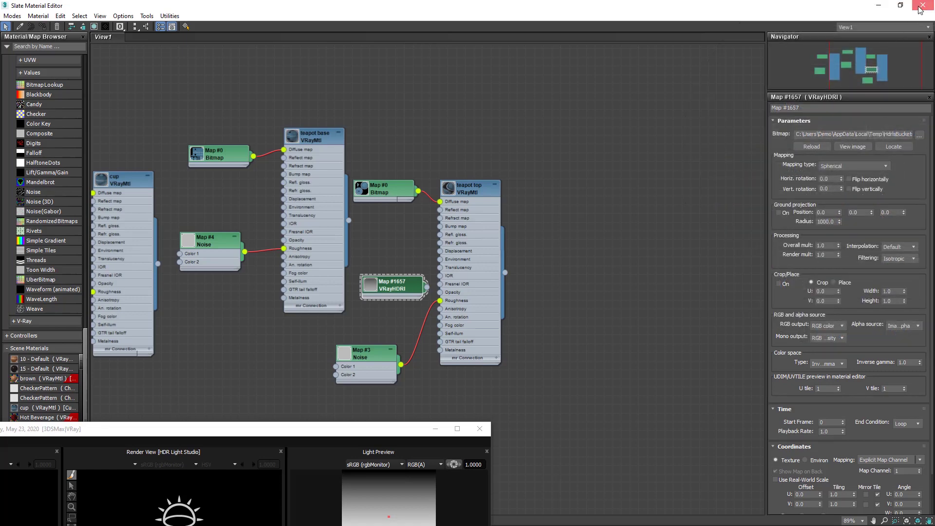
click(919, 9)
Switch to HDR Light Studio, maximize its window with wider render views, and start the 3DSMax|VRay render view.
drag(343, 432, 598, 114)
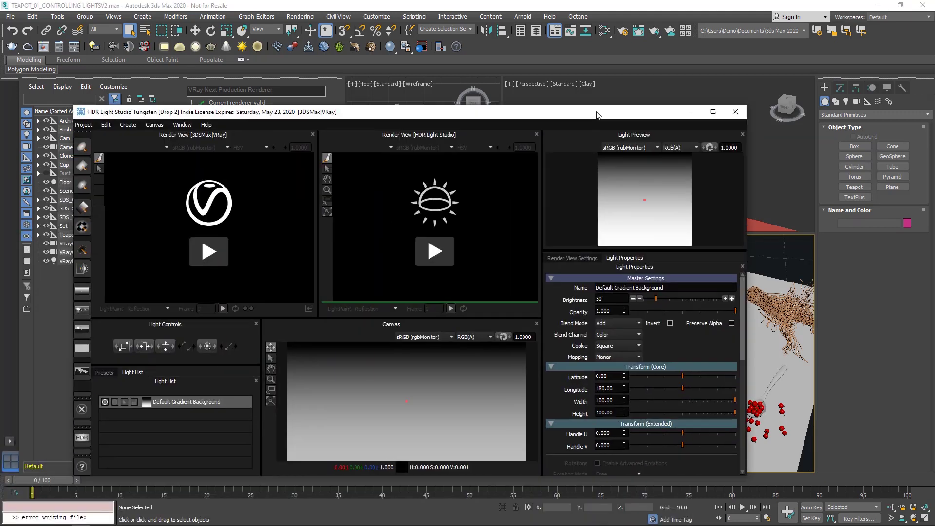
double_click(598, 115)
drag(477, 254, 694, 253)
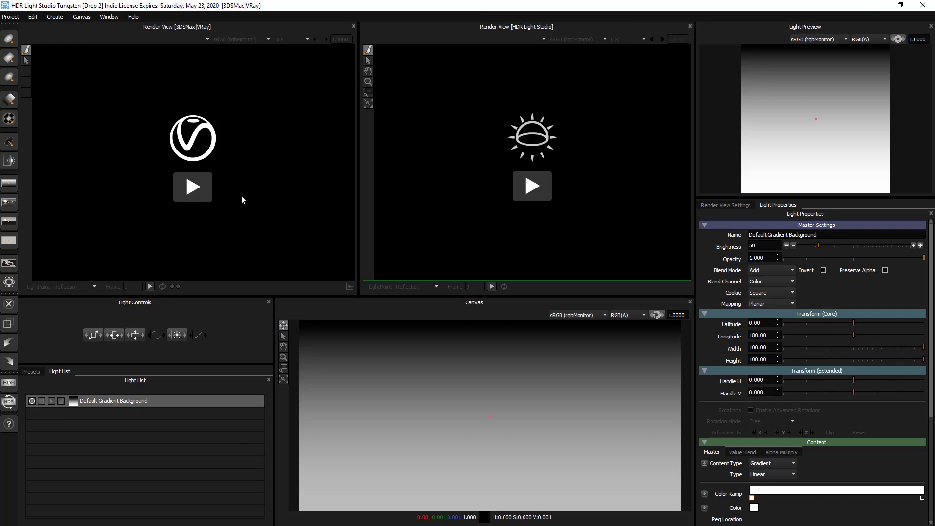
click(200, 191)
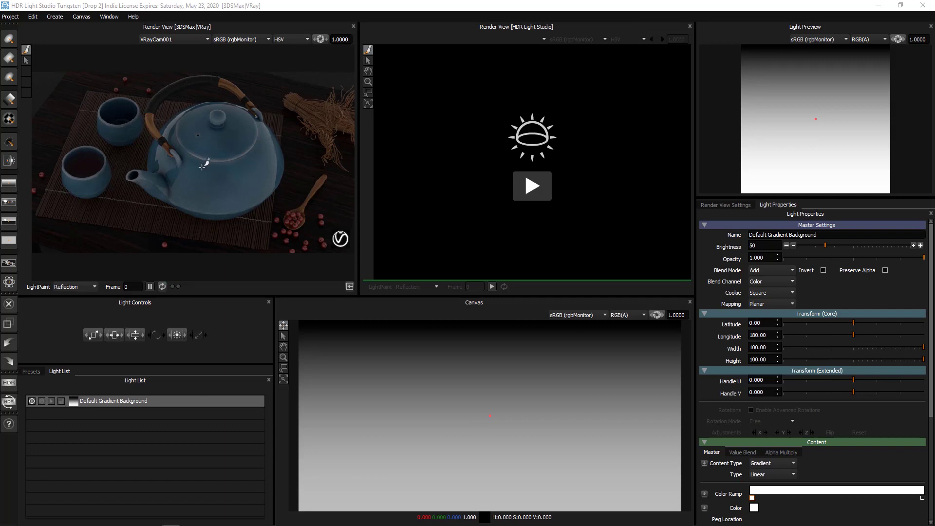
Add a Large Rect Softbox from the StudioLights presets so that it reflects on the right side of the teapot body.
click(31, 369)
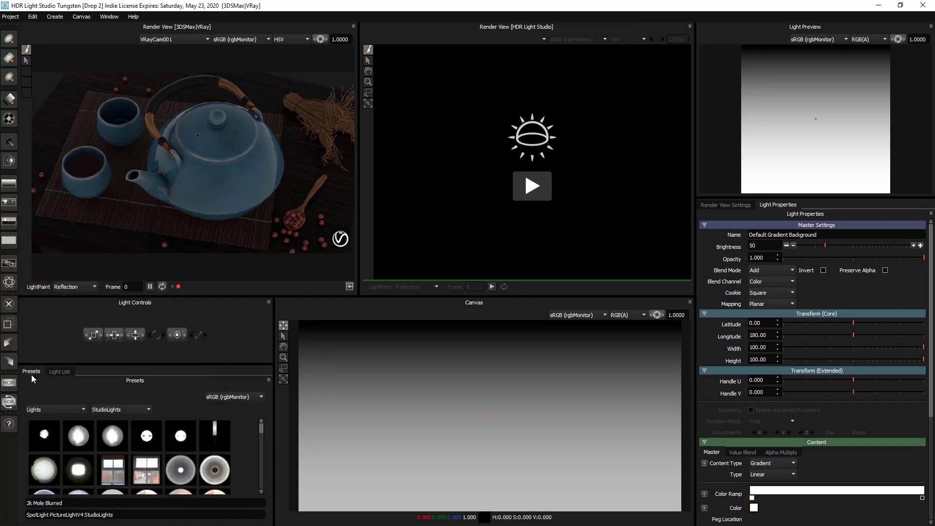
scroll(140, 442, down, 5)
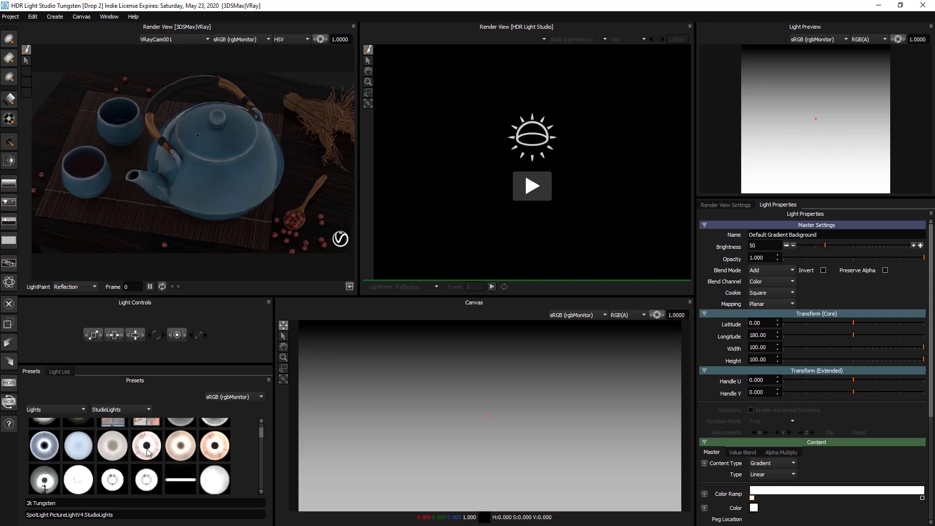
click(259, 163)
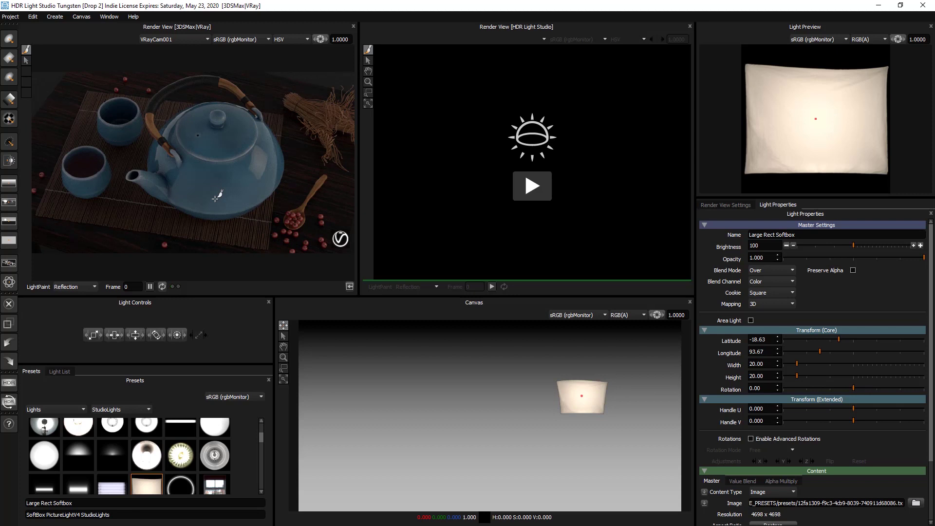
Keep LightPaint in Reflection mode, show the light list, and move the softbox reflection to the lower front of the teapot.
click(76, 286)
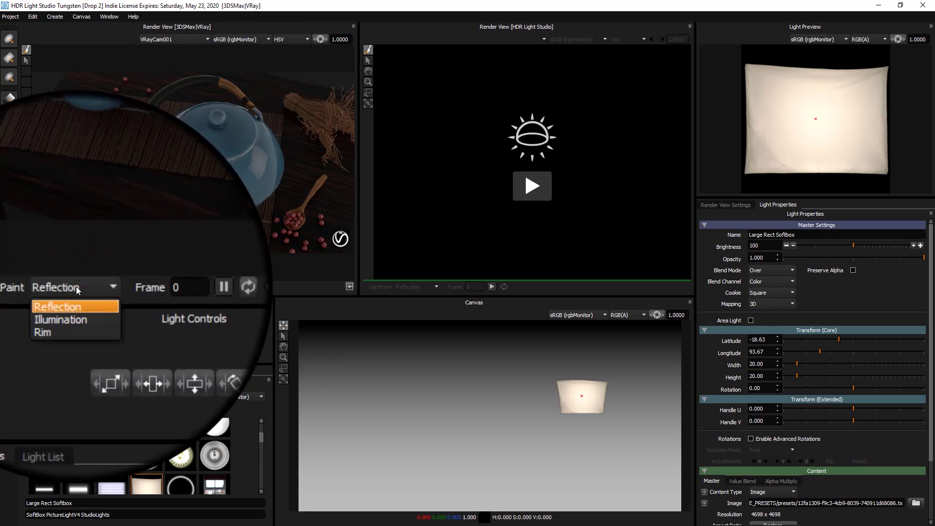
click(78, 305)
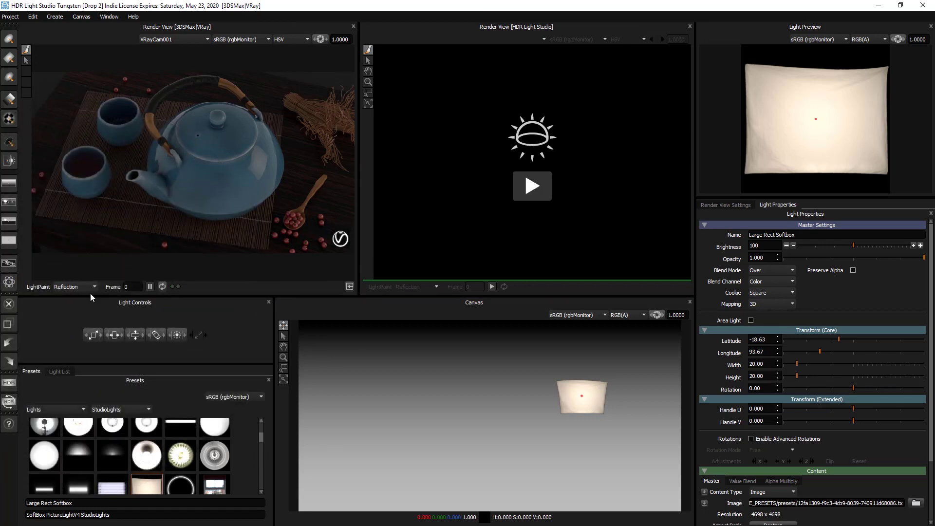
click(61, 372)
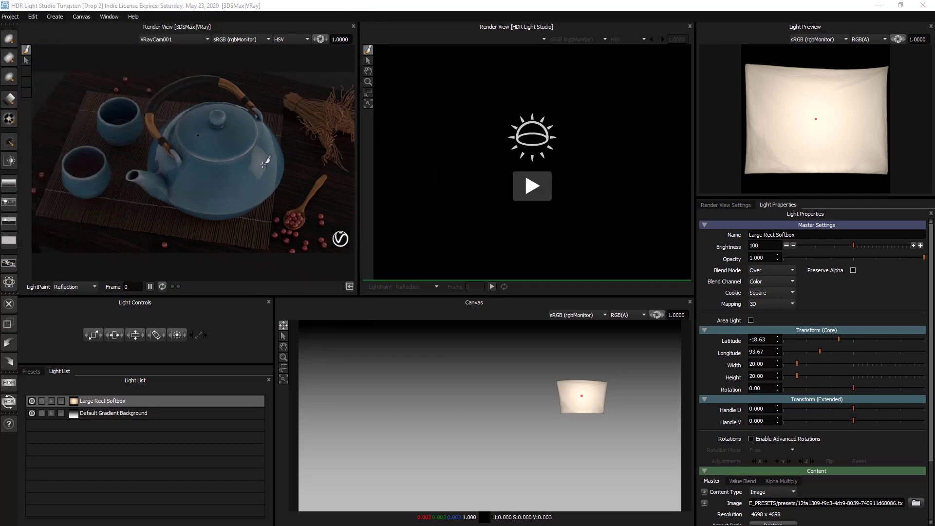
click(216, 195)
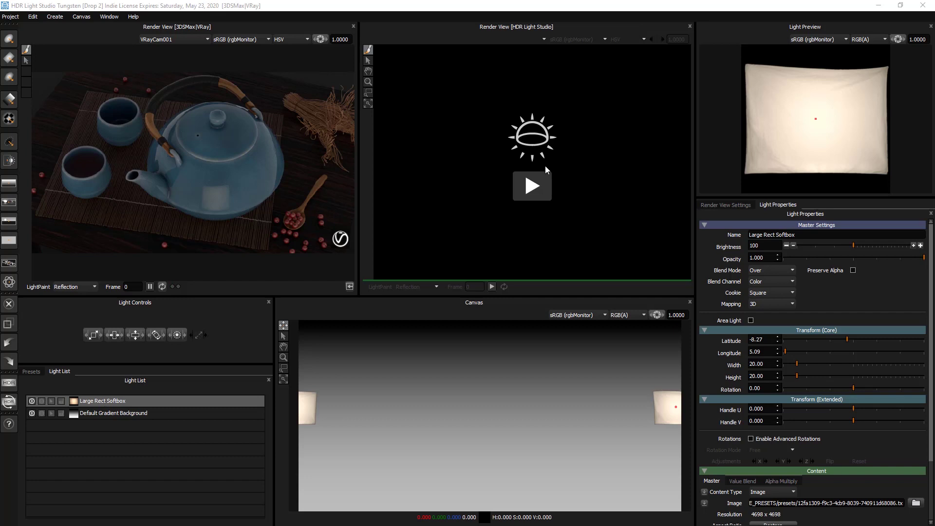
Start the HDR Light Studio render view with generated scene geometry and move the softbox reflection to the teapot's right side.
click(526, 188)
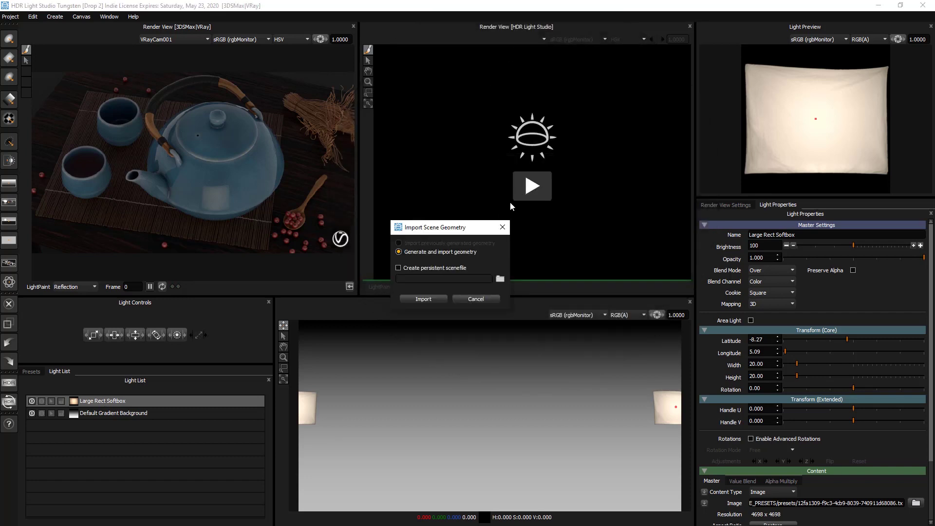
click(426, 299)
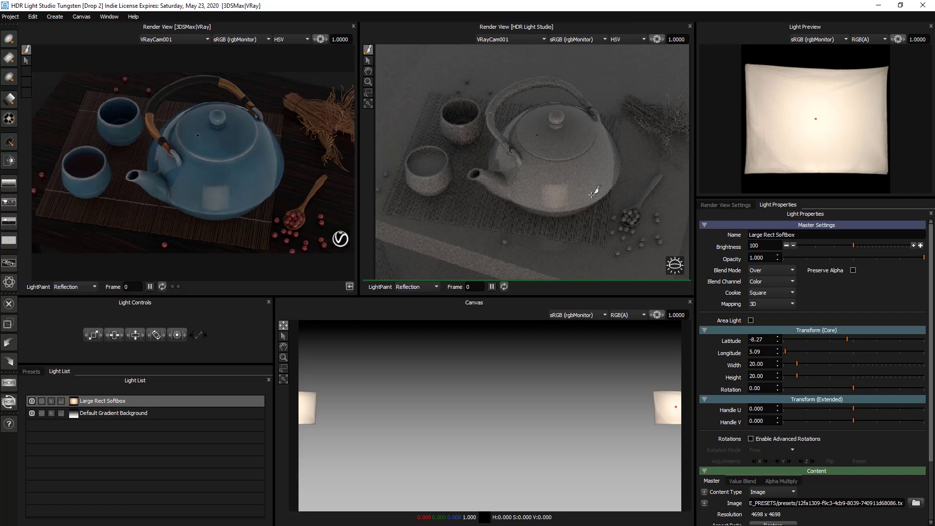
drag(587, 191, 612, 162)
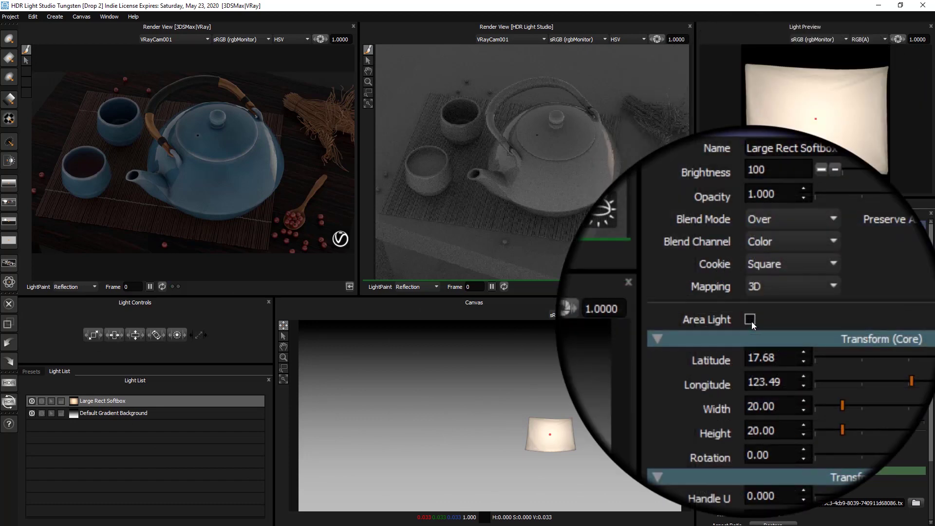
Turn the softbox into an area light with a Smart Dolly of about 5.55 and reposition it at the teapot's lower front.
click(751, 321)
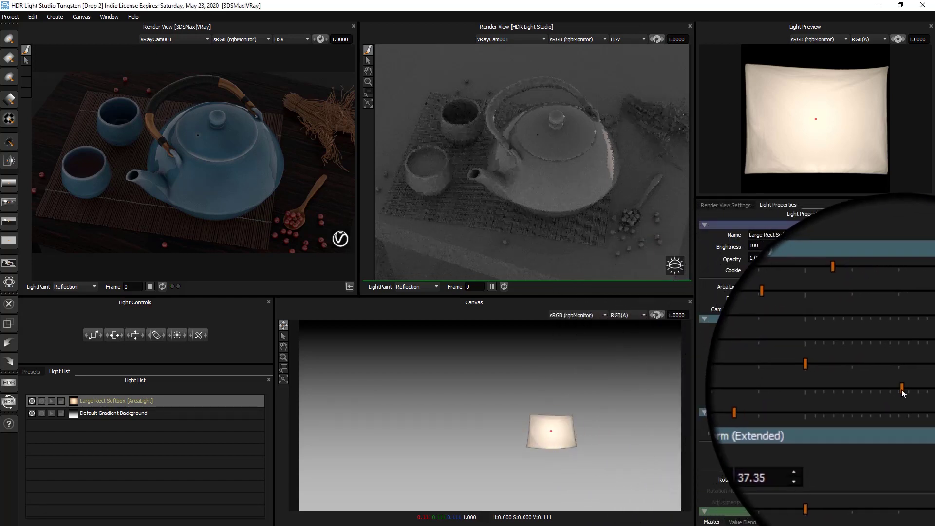
drag(901, 390, 791, 394)
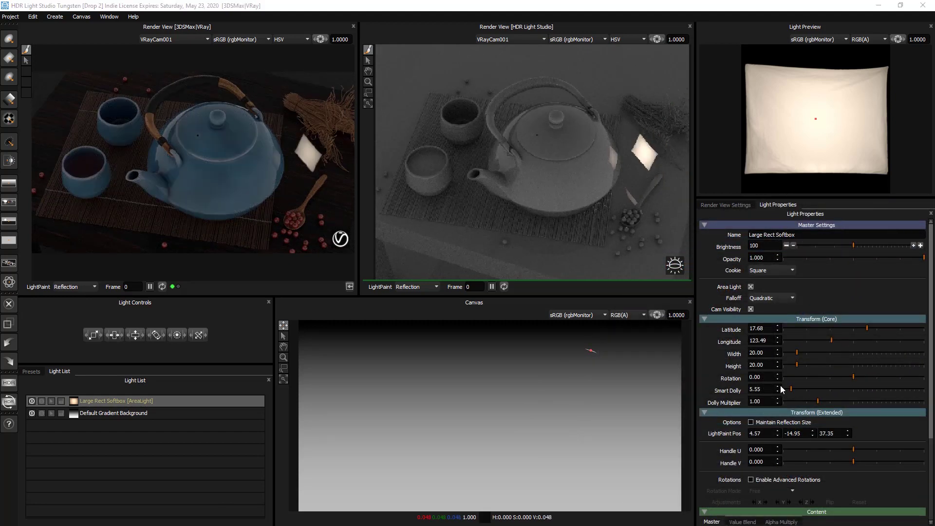
mouse_move(565, 177)
mouse_down()
mouse_move(535, 168)
mouse_move(618, 177)
mouse_move(514, 176)
mouse_move(554, 181)
mouse_up()
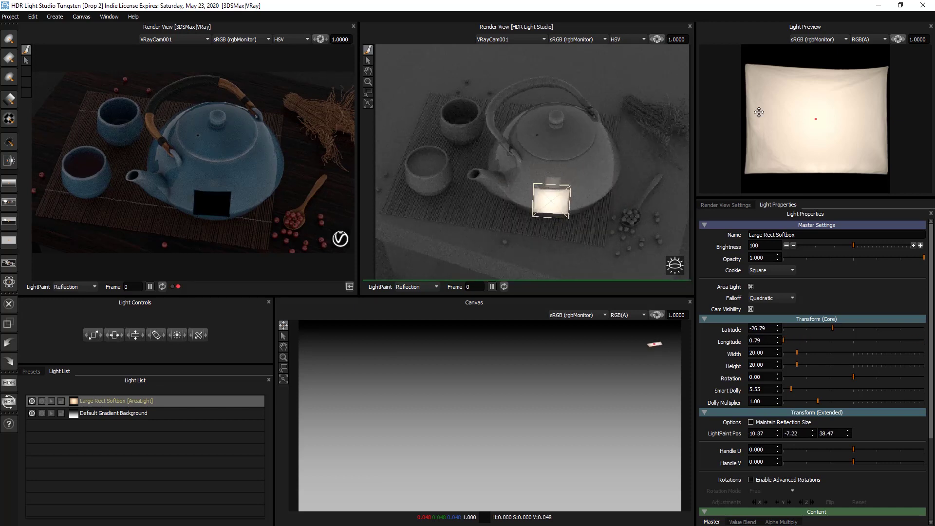
Switch to 3ds Max, select the Large Rect Softbox light and inspect its VRayHDRI map parameters in the Slate Material Editor.
click(877, 7)
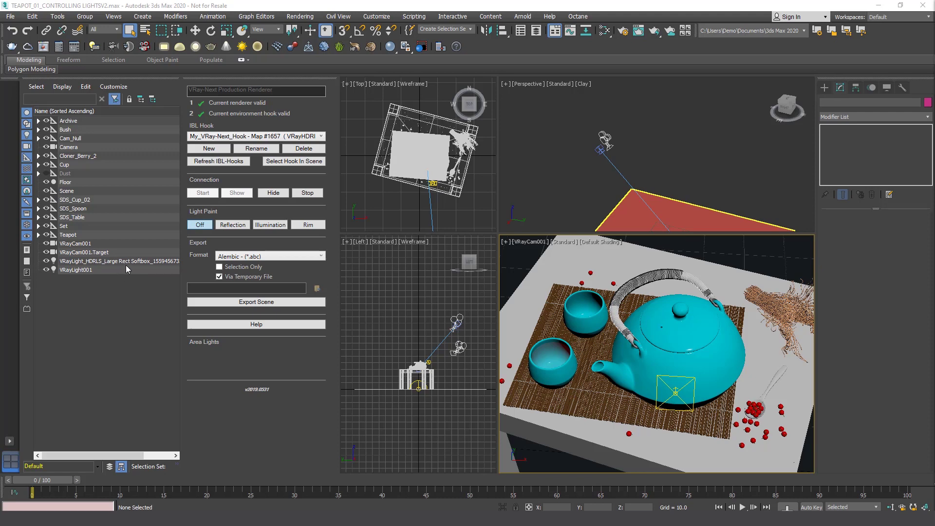
click(141, 261)
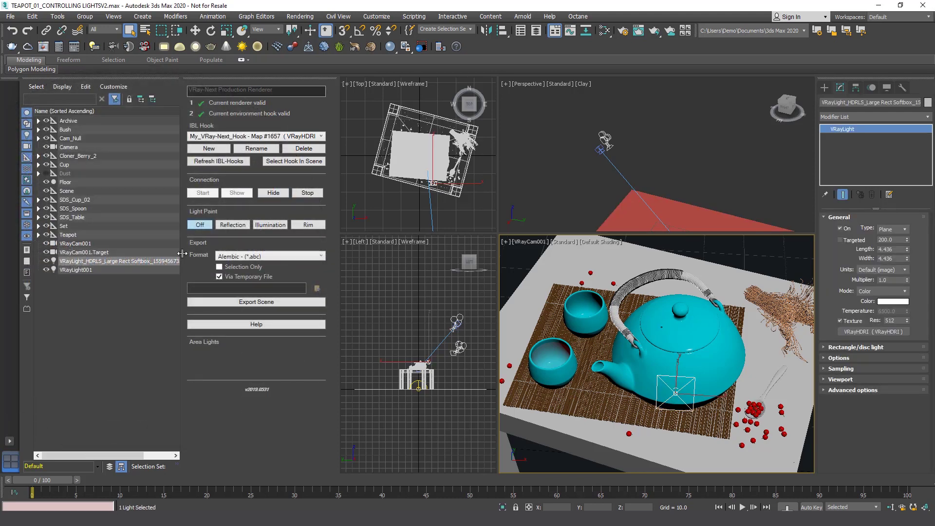
click(605, 31)
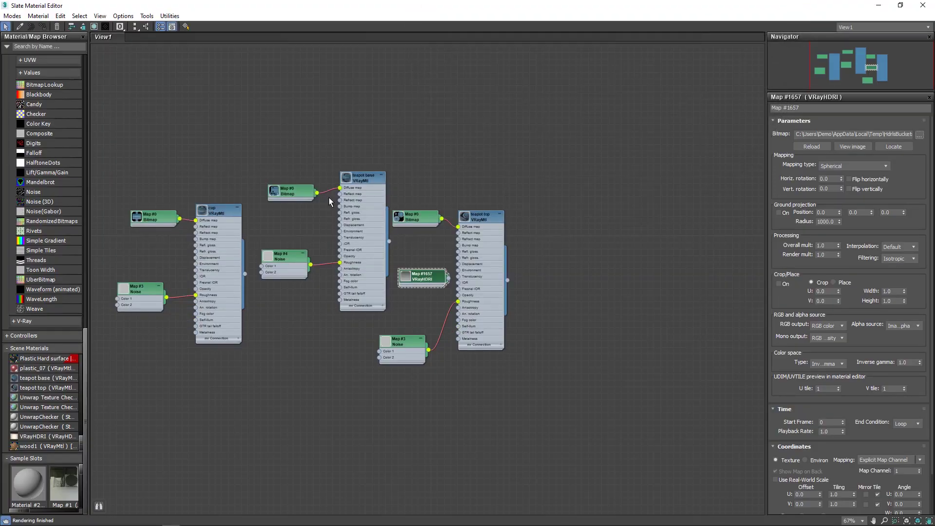
click(30, 437)
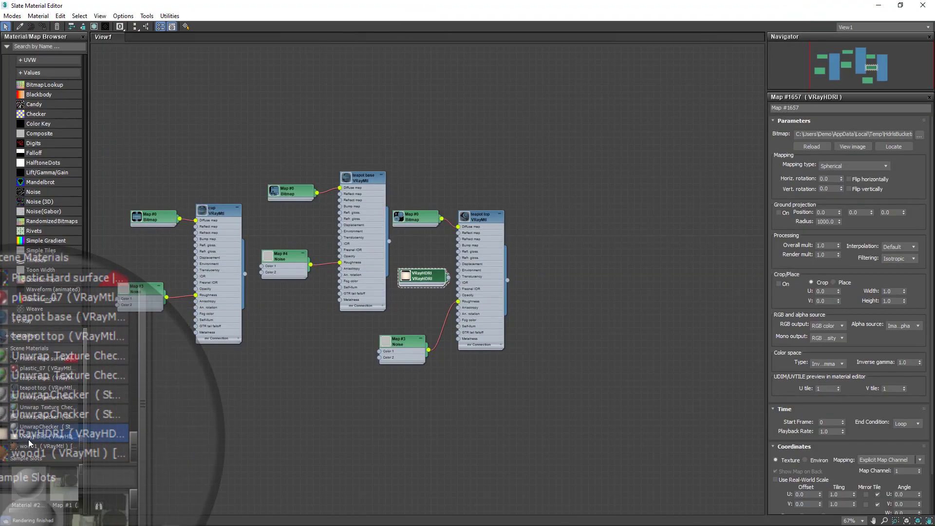
double_click(432, 277)
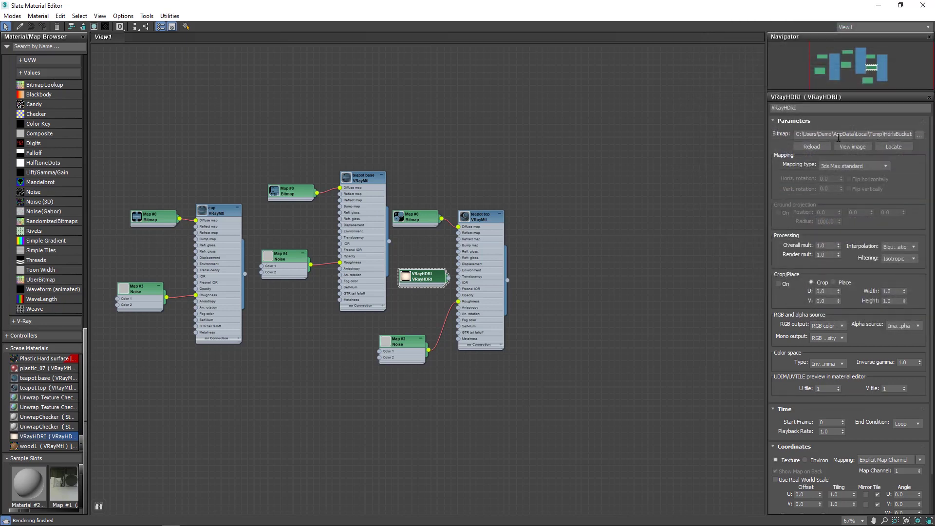
click(922, 5)
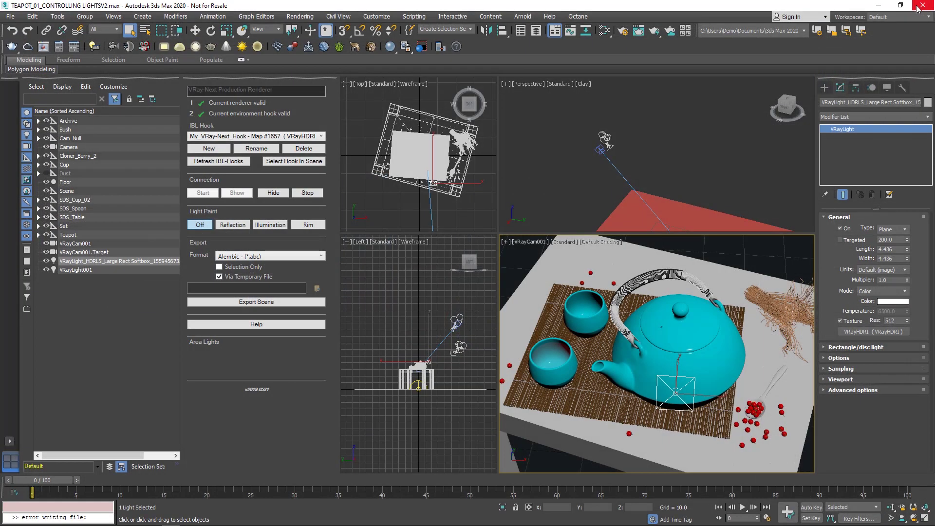
Switch to HDR Light Studio, duplicate the Large Rect Softbox area light, and place the copy's reflection on the teapot's right side.
mouse_move(146, 525)
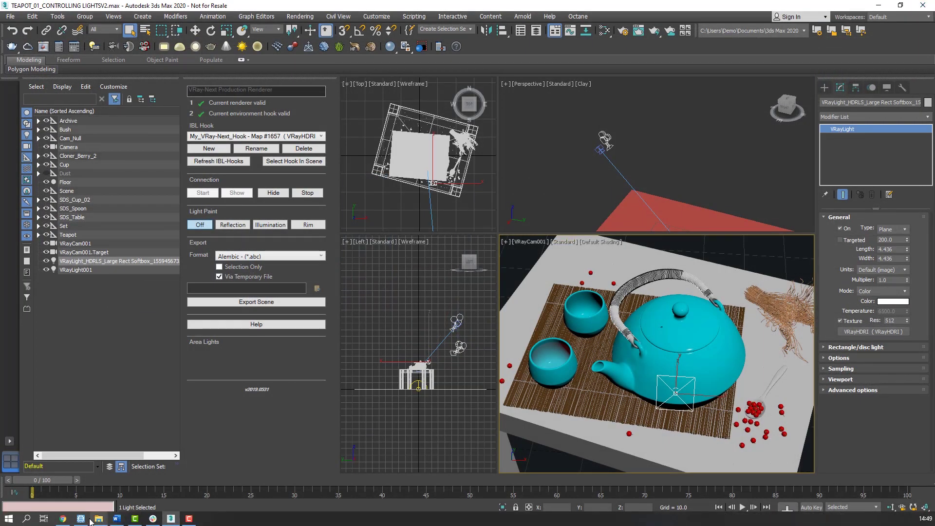
click(82, 519)
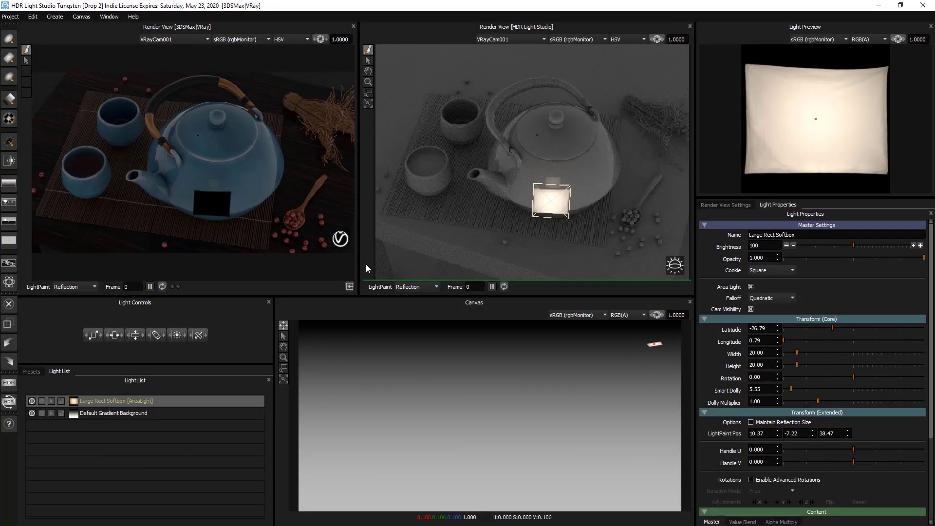
key(ctrl+d)
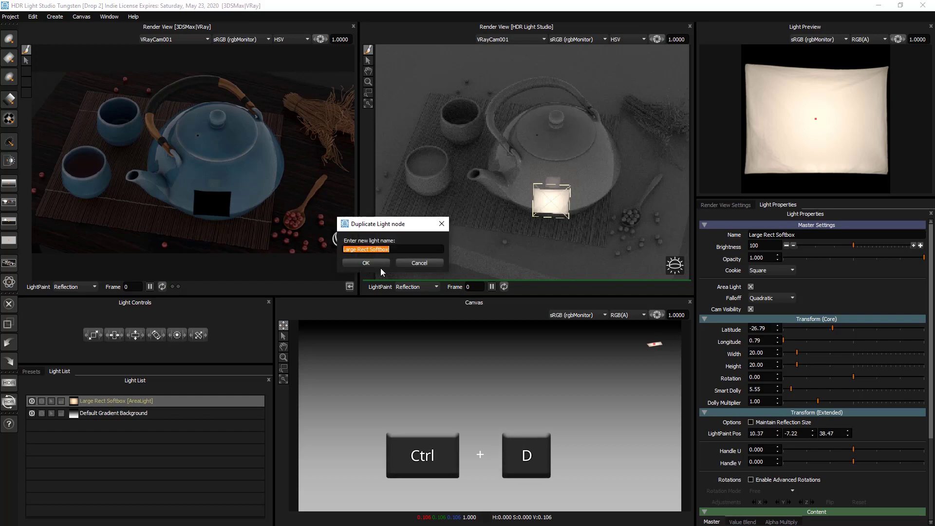
click(373, 264)
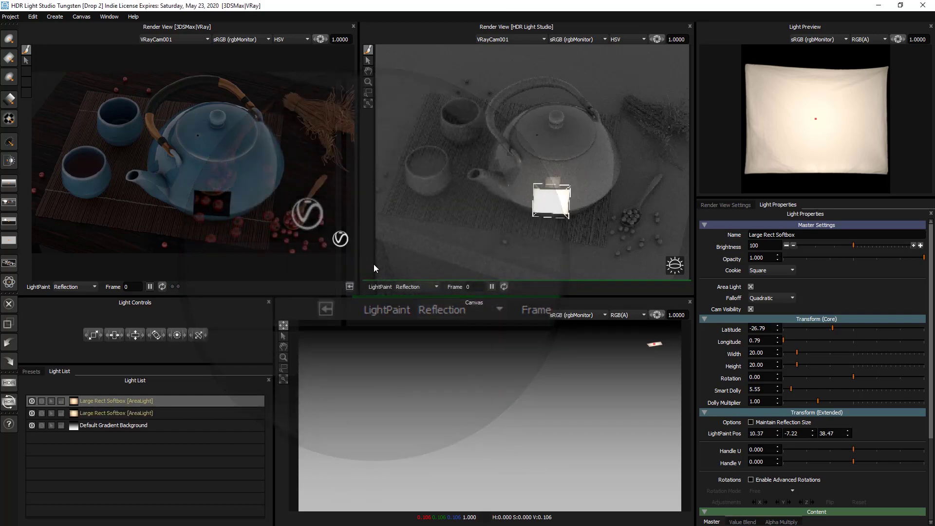
click(606, 158)
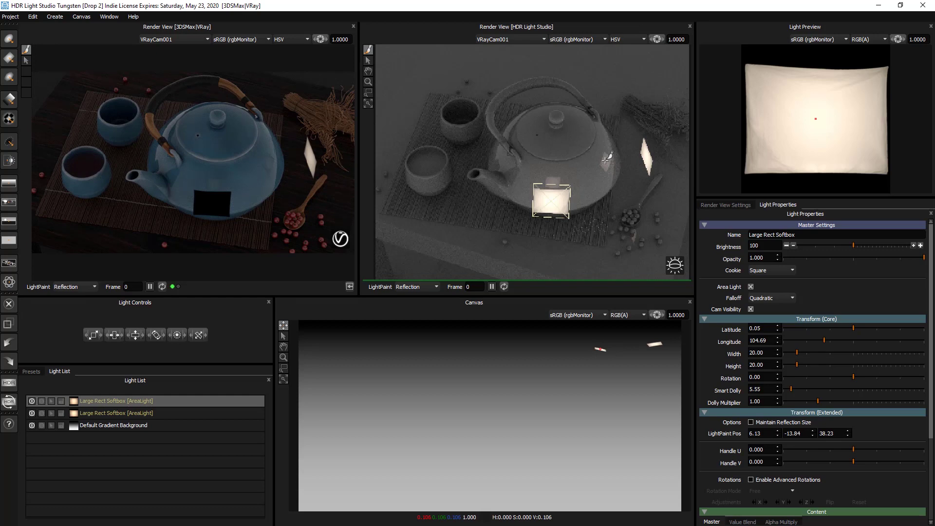
Turn off the area light option for both Large Rect Softbox lights and check the 3ds Max scene list for remaining area lights.
click(751, 287)
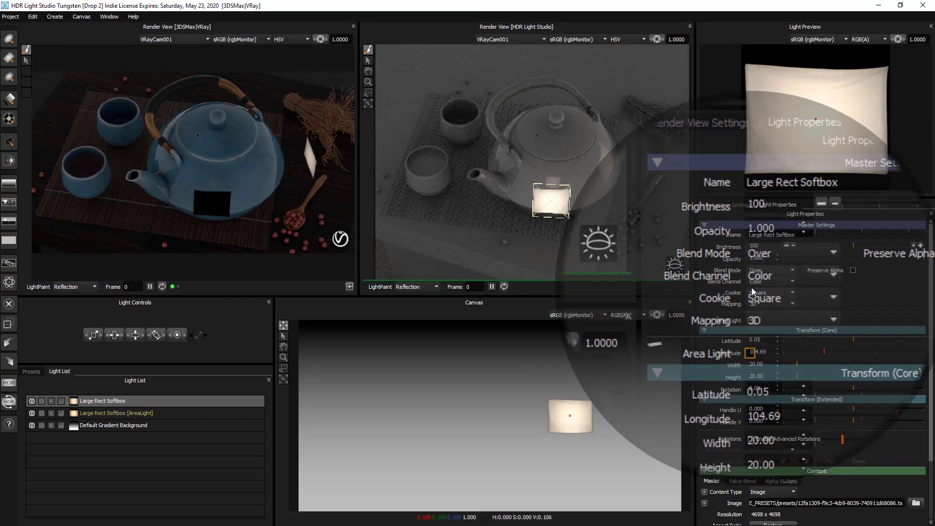
click(185, 414)
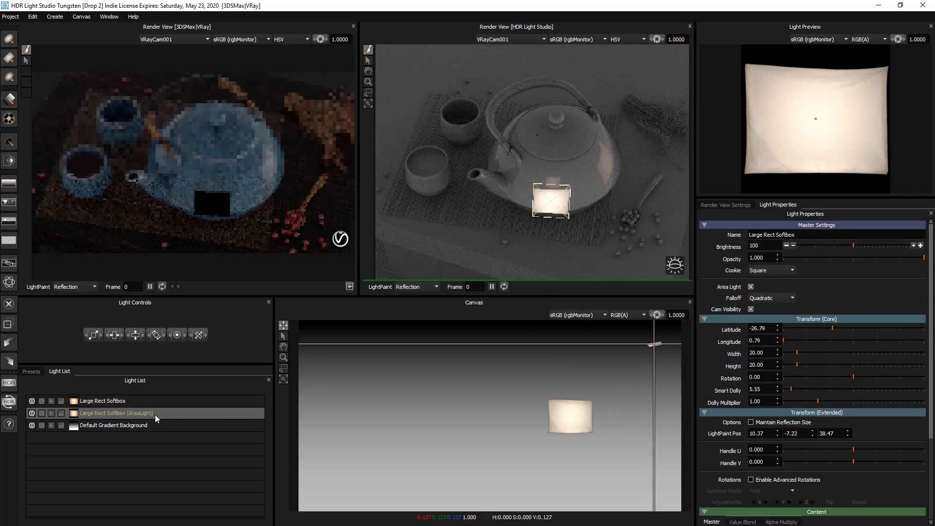
click(751, 287)
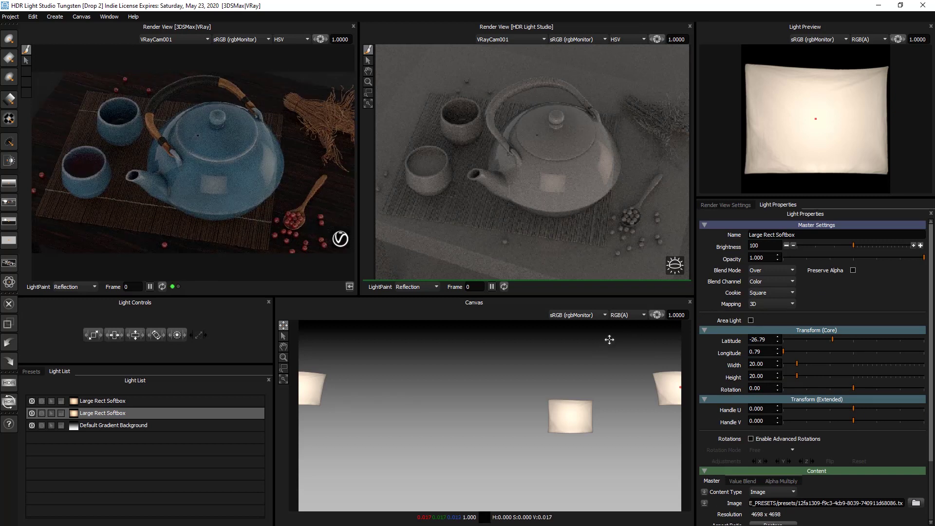
click(878, 6)
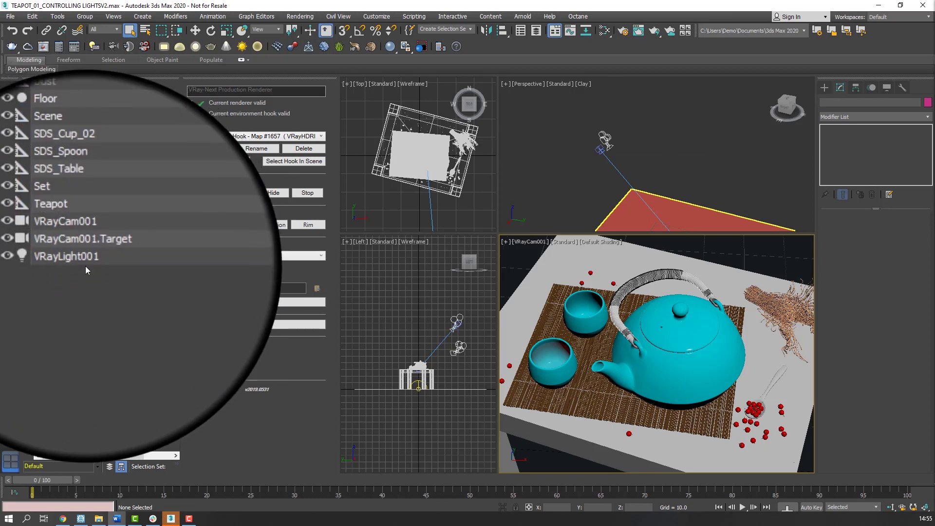
click(81, 517)
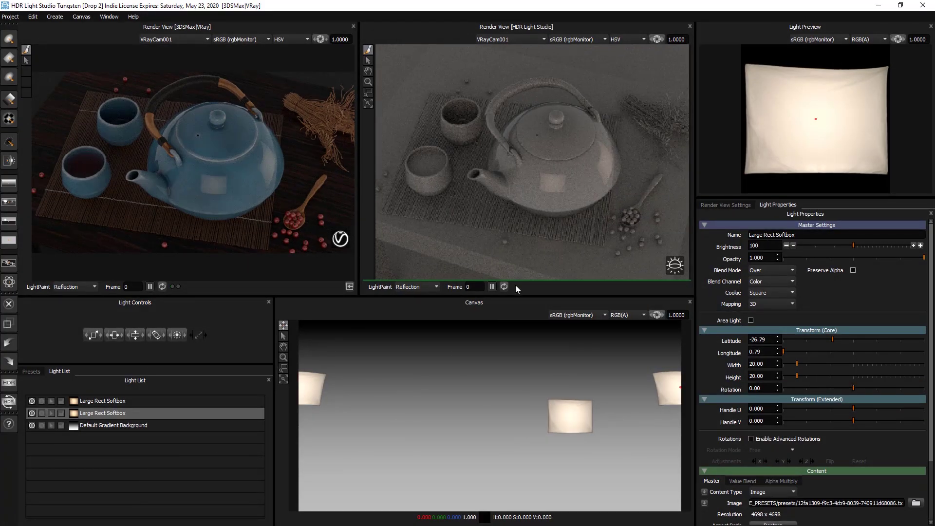
Move the original softbox's reflection to the teapot's lower front near the spout and set its brightness to 400.
drag(597, 161, 532, 183)
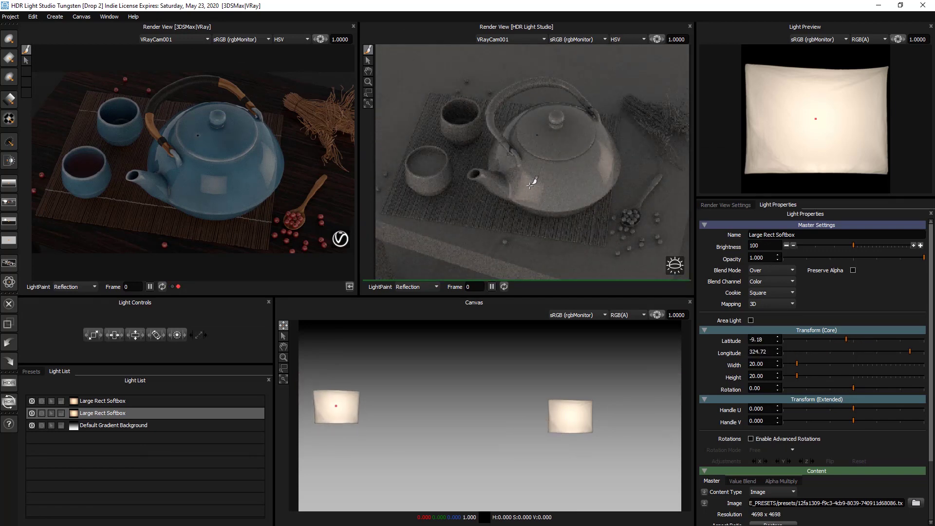
click(920, 245)
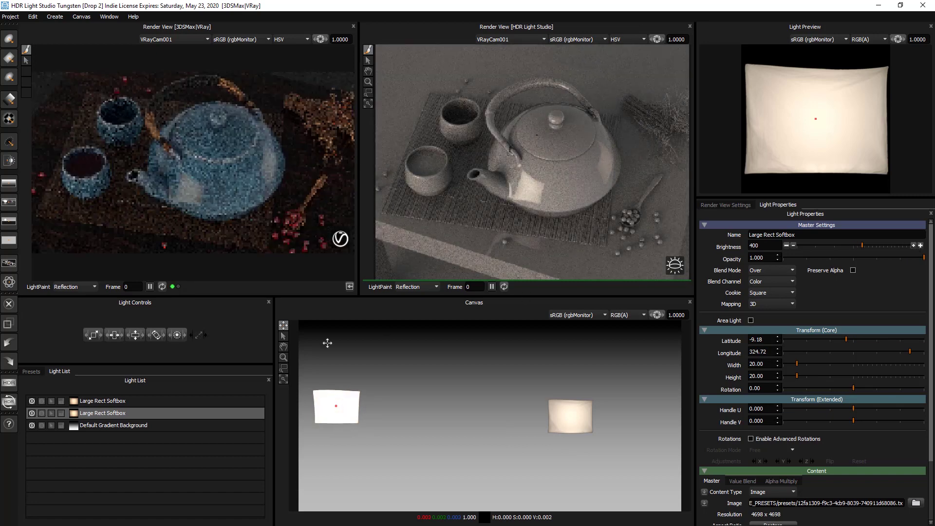
Select the duplicate softbox, enlarge it to width and height 35, and adjust its reflection on the teapot's right side.
click(558, 404)
drag(610, 194, 596, 180)
drag(114, 334, 130, 334)
mouse_move(609, 159)
mouse_down()
mouse_move(598, 156)
mouse_move(611, 161)
mouse_up()
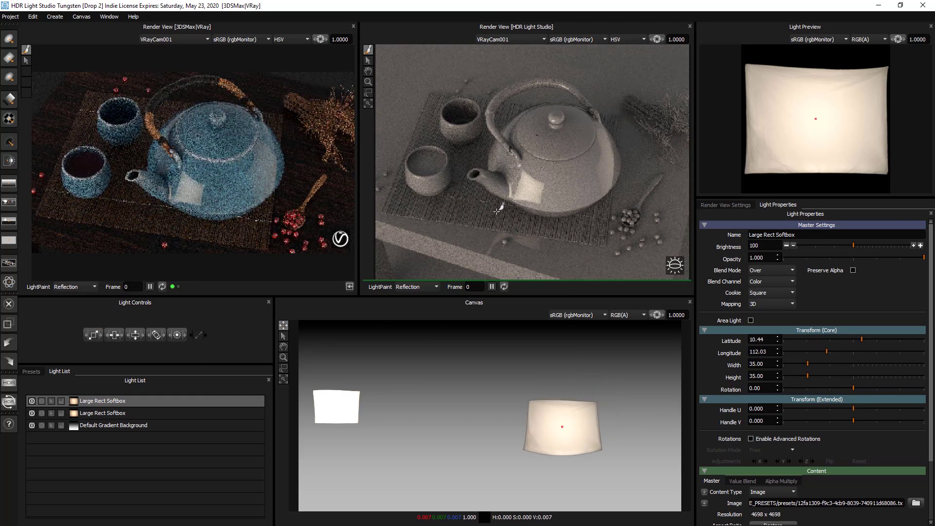
Pick each softbox by its lighting in the render, moving the bright one beside the handle above the spout and the large one to the teapot's right edge.
ctrl+click(482, 223)
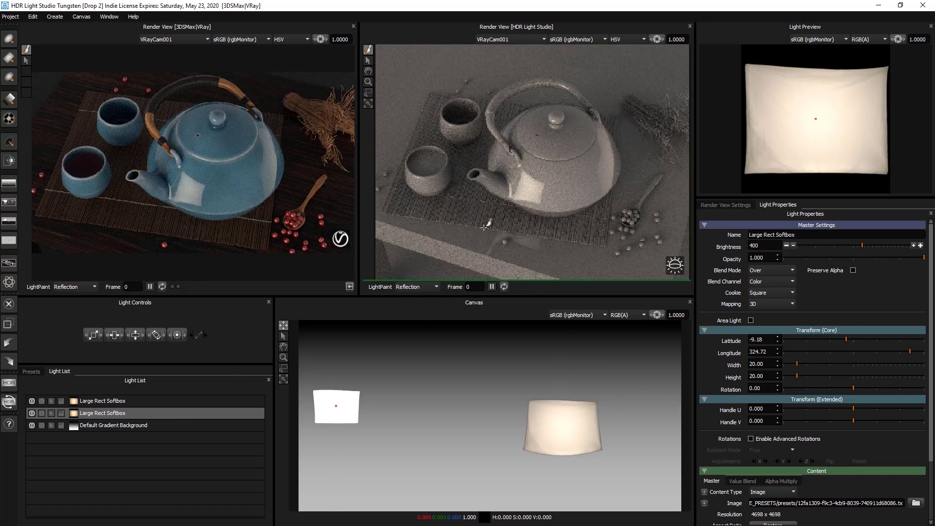
drag(522, 174, 501, 157)
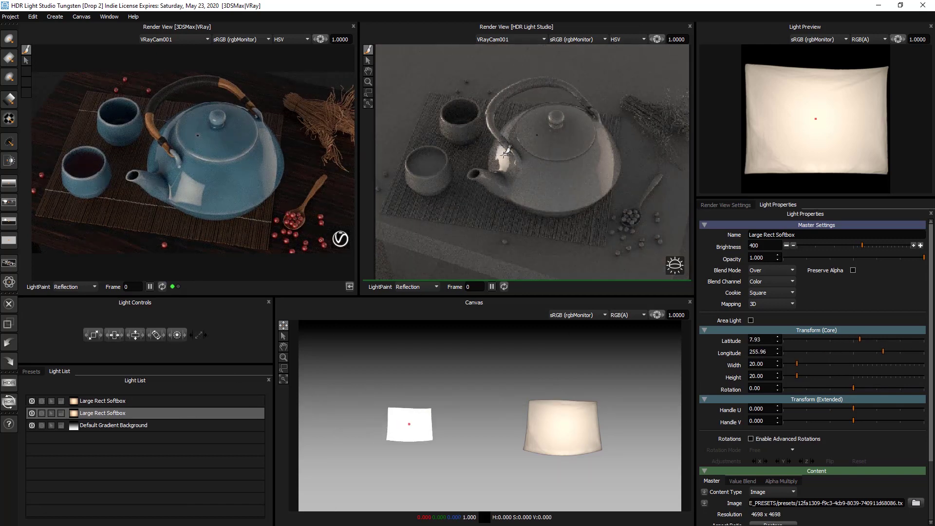
ctrl+click(602, 160)
click(602, 159)
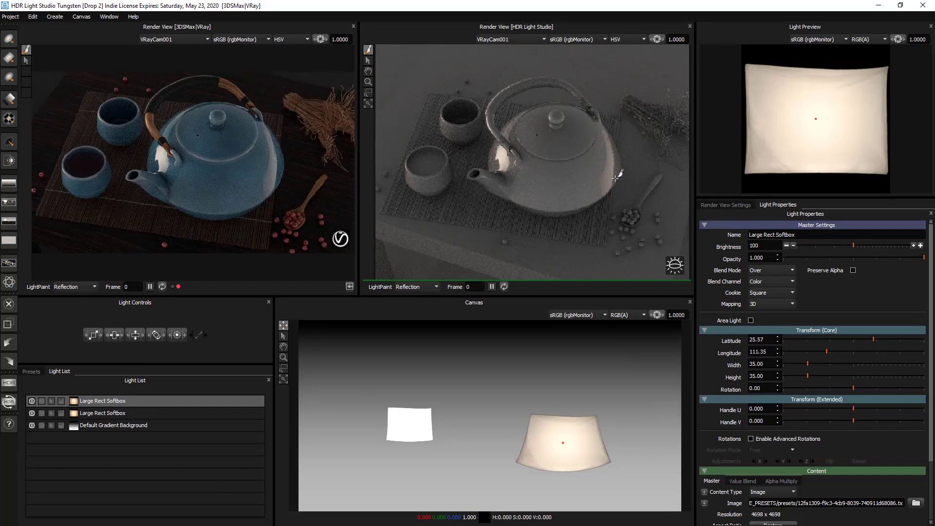
Produce a production render of the 1500x750 EXR map for 3DSMax VRay, saved on the Desktop as teapotHDR.
click(9, 387)
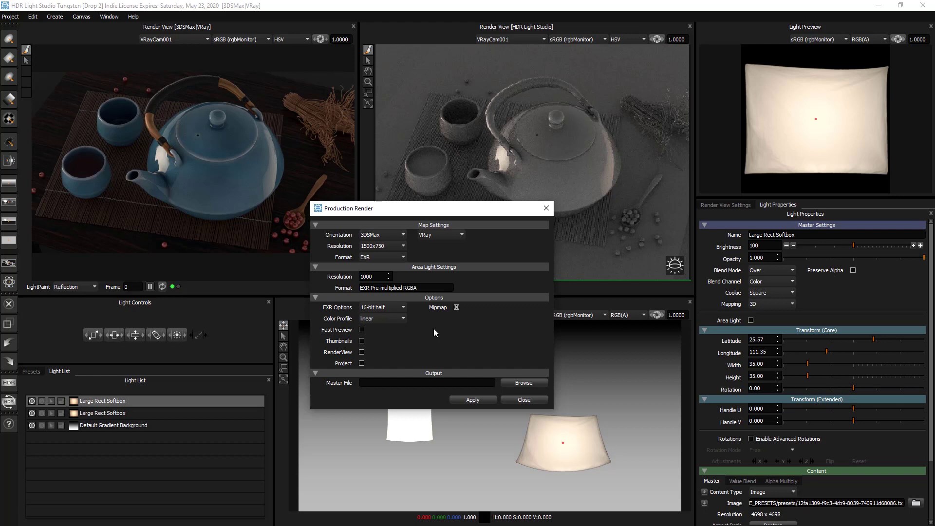
click(395, 246)
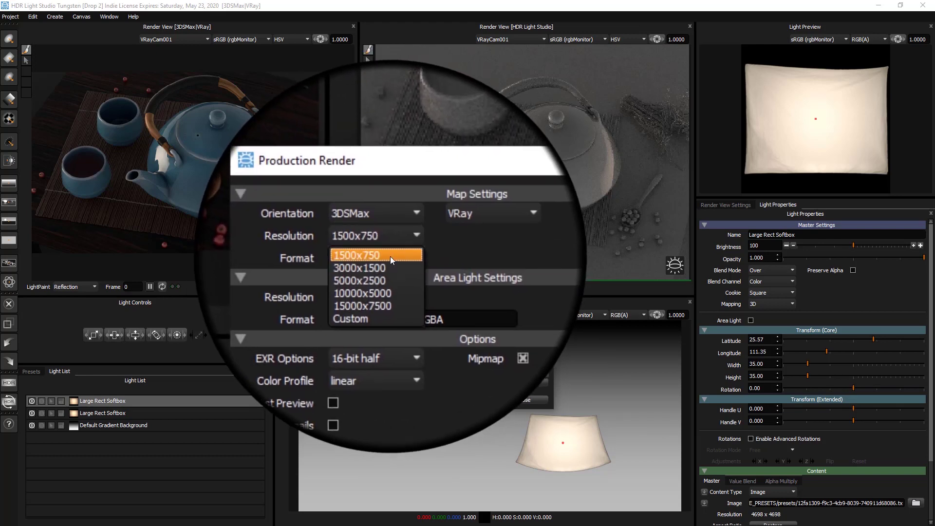
click(390, 267)
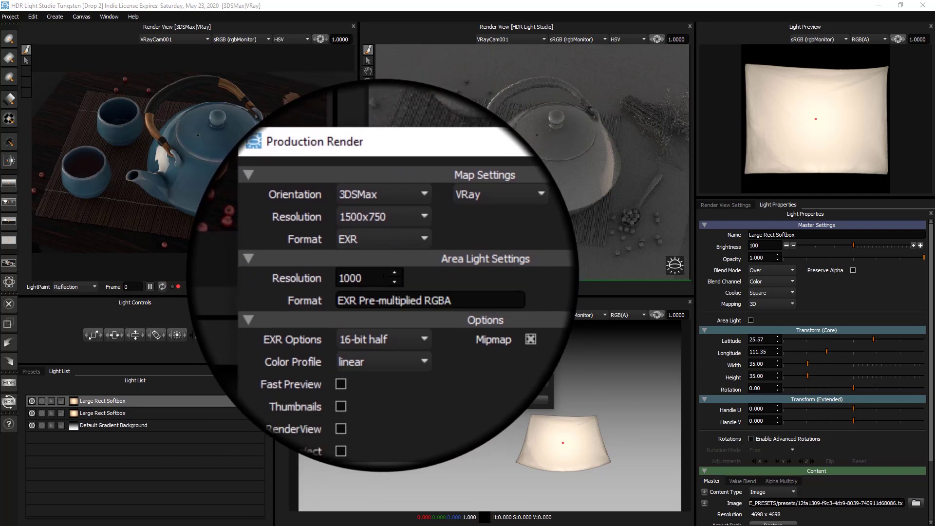
click(518, 387)
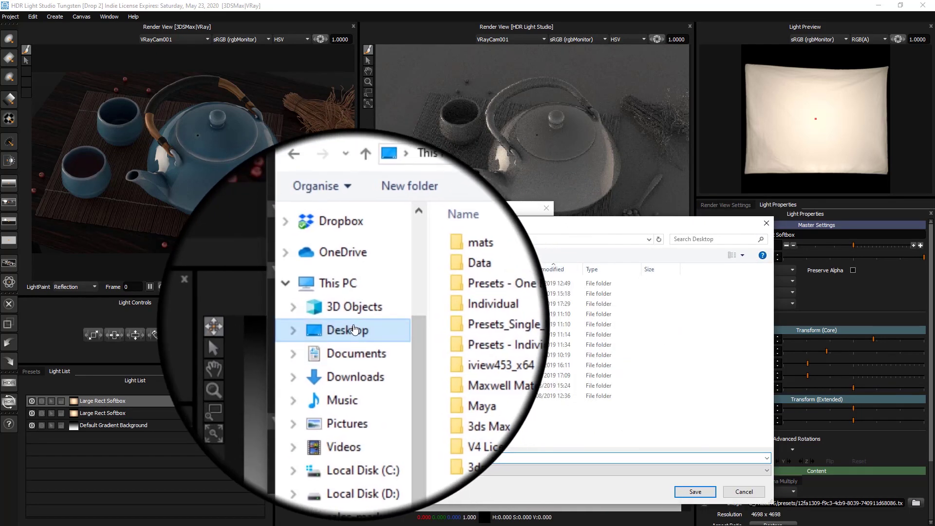
text(teapotHDR)
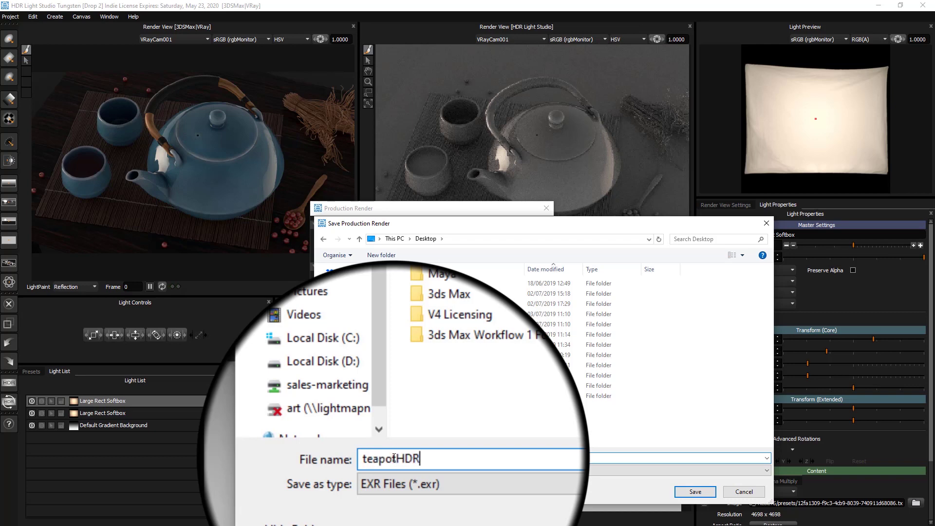
click(681, 496)
click(438, 399)
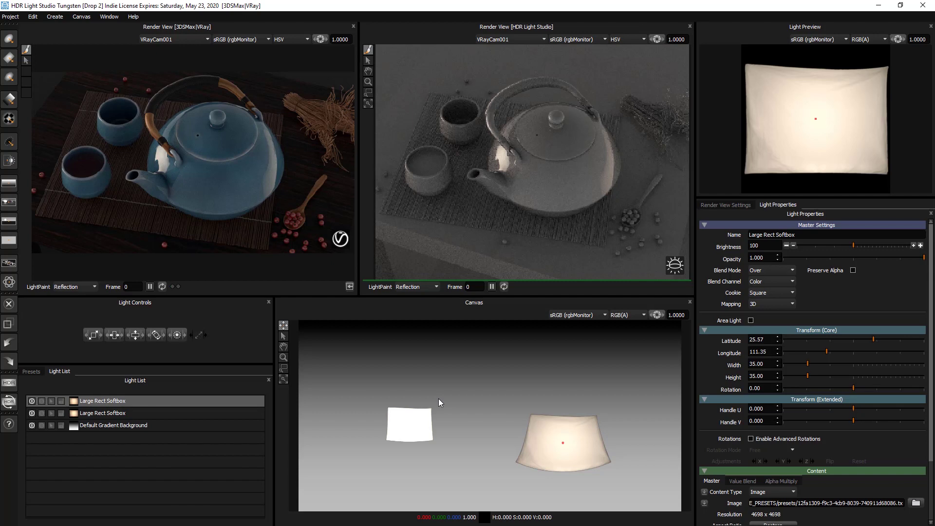
Switch to 3ds Max, select the VRayLight001 dome light and inspect the bitmap path of its Map #1657 VRayHDRI in the Slate Material Editor.
click(873, 8)
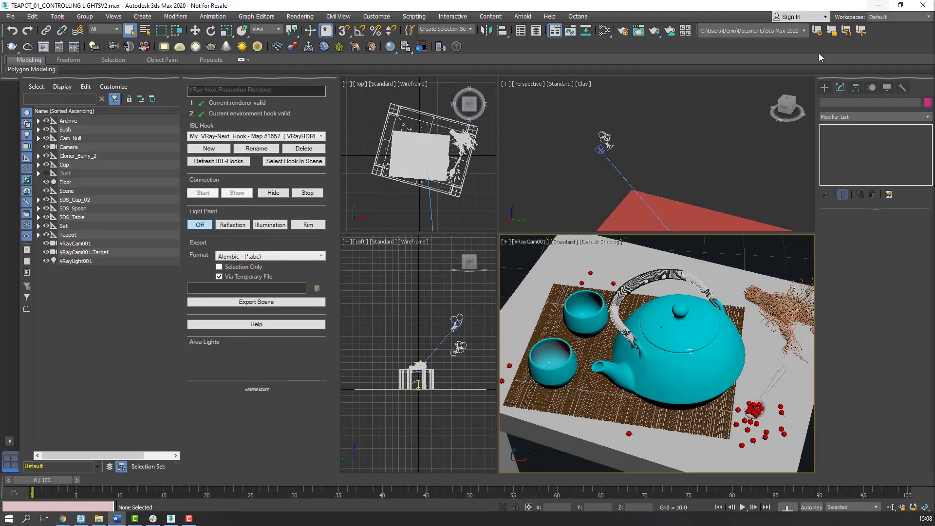
click(80, 262)
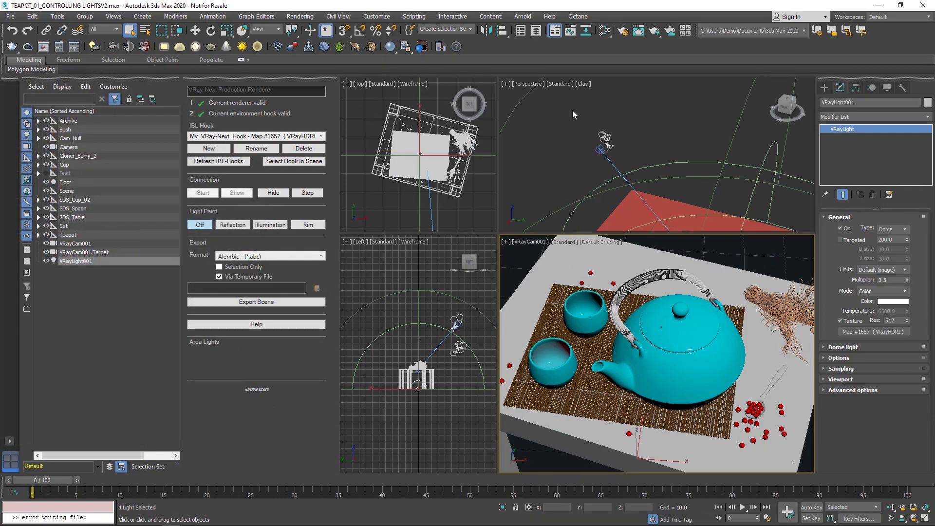
click(604, 30)
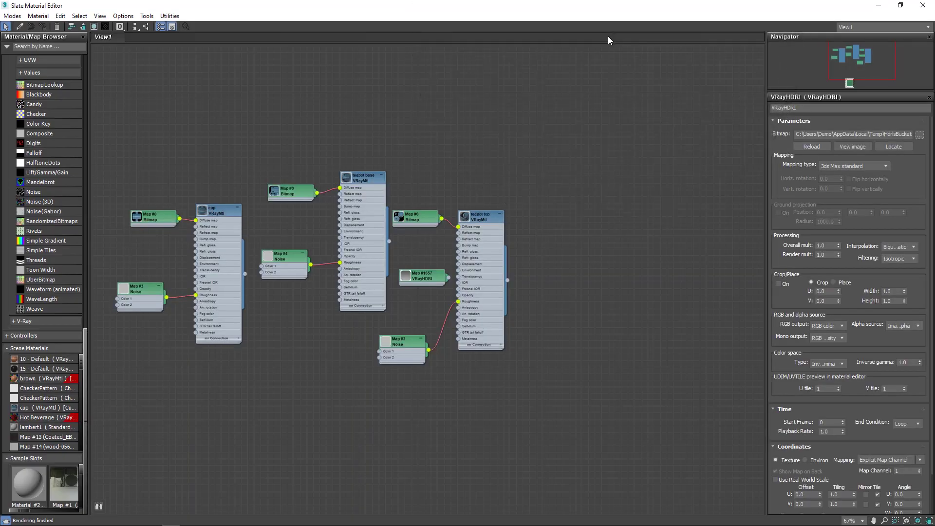
double_click(420, 276)
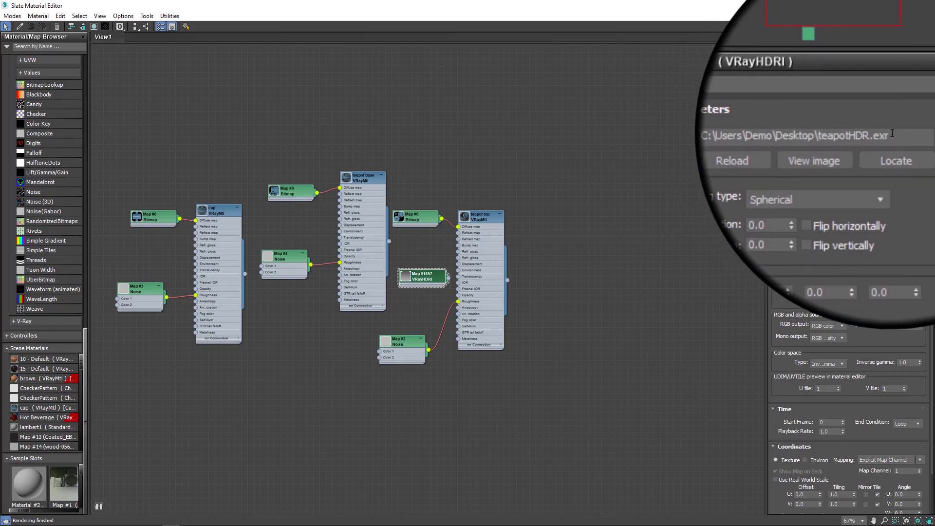
click(879, 6)
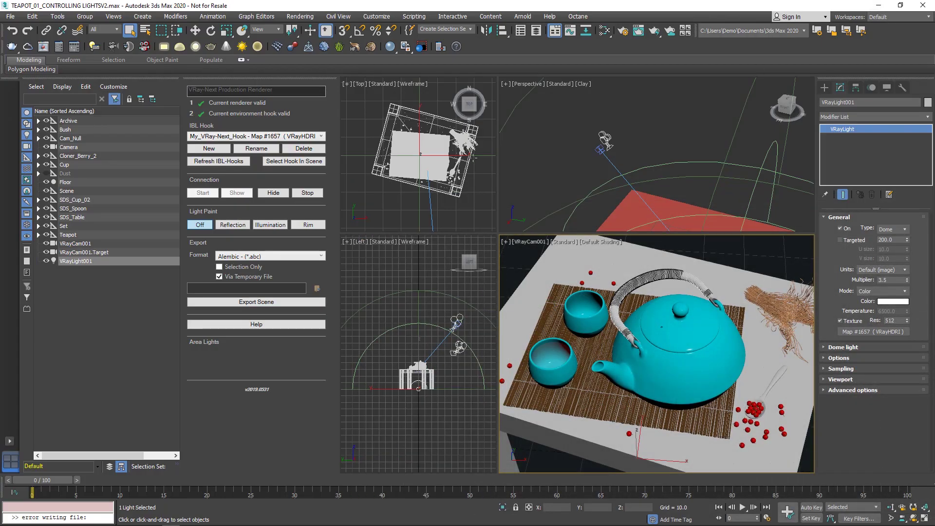
Stop the HDR Light Studio connection and save the 3ds Max scene.
click(300, 193)
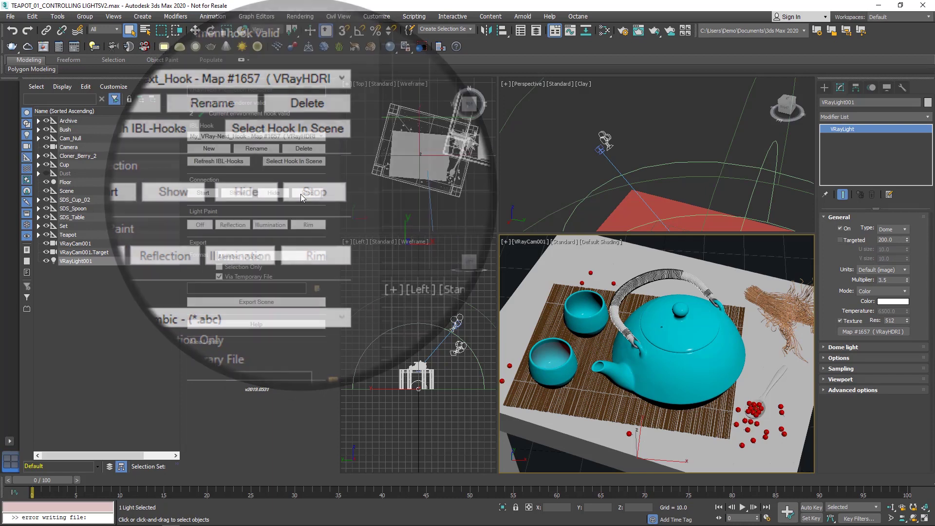
click(9, 16)
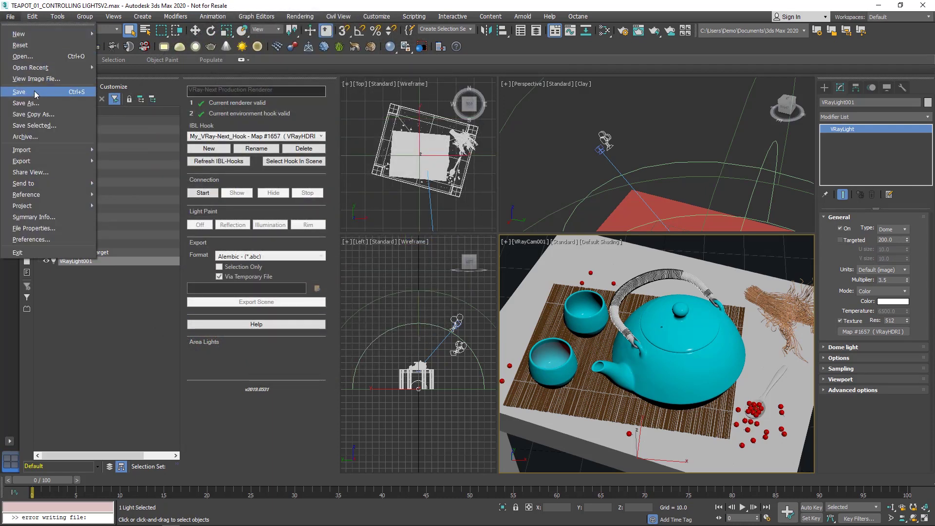
click(19, 92)
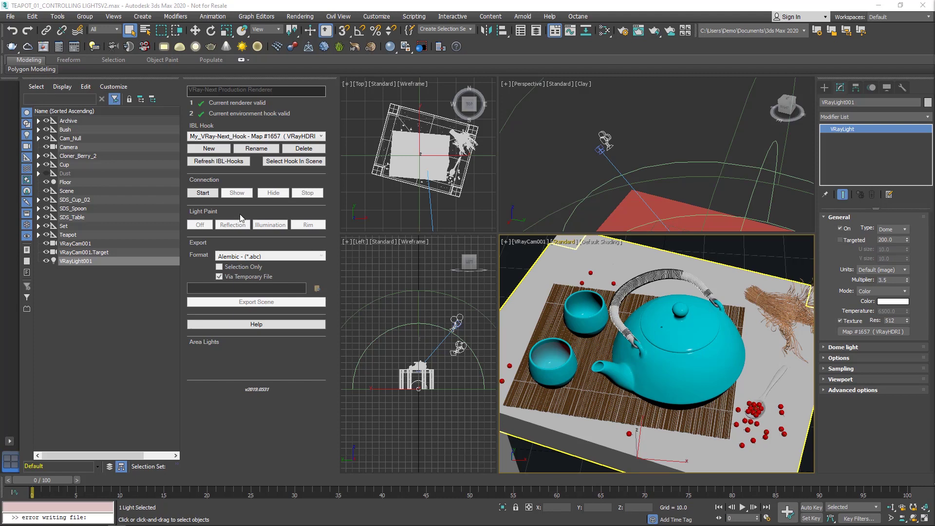
Restart the HDR Light Studio connection with the My_VRay-Next_Hook hook, start both render views, and select the bright softbox in the light list.
click(211, 195)
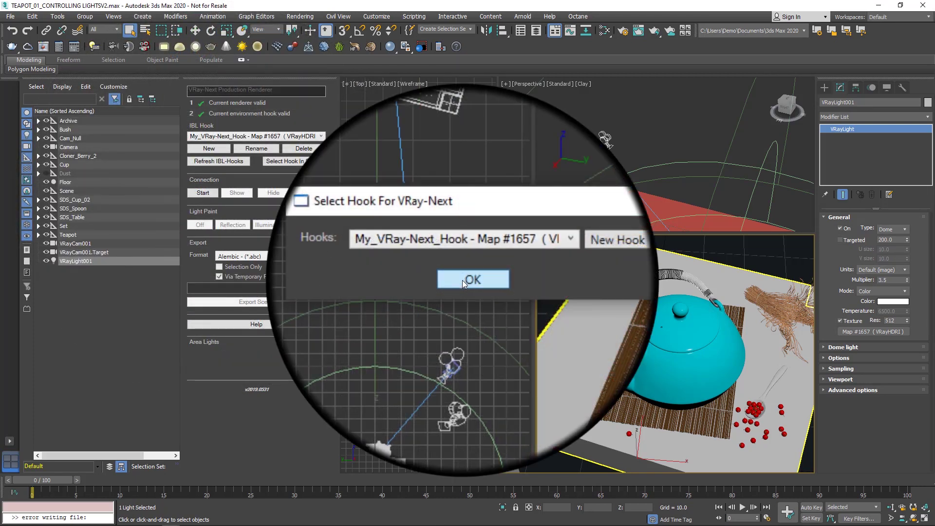
click(466, 280)
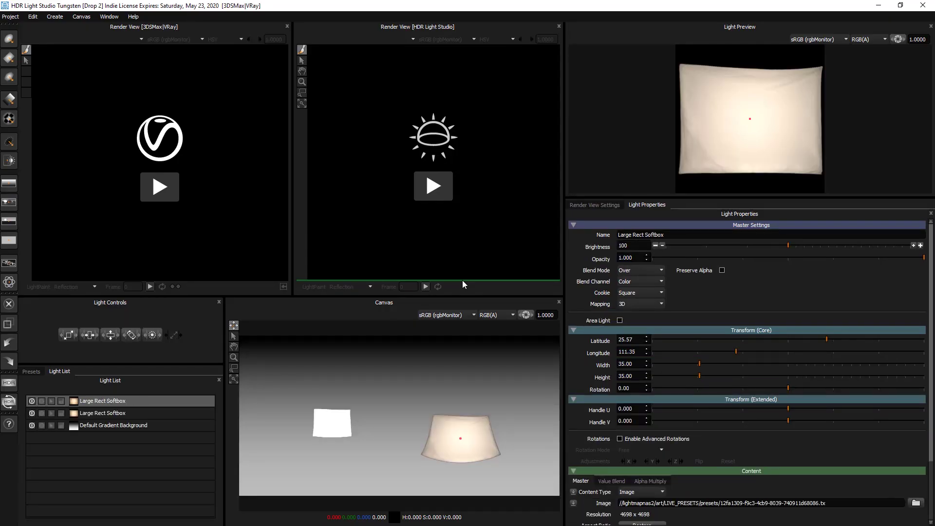
click(160, 195)
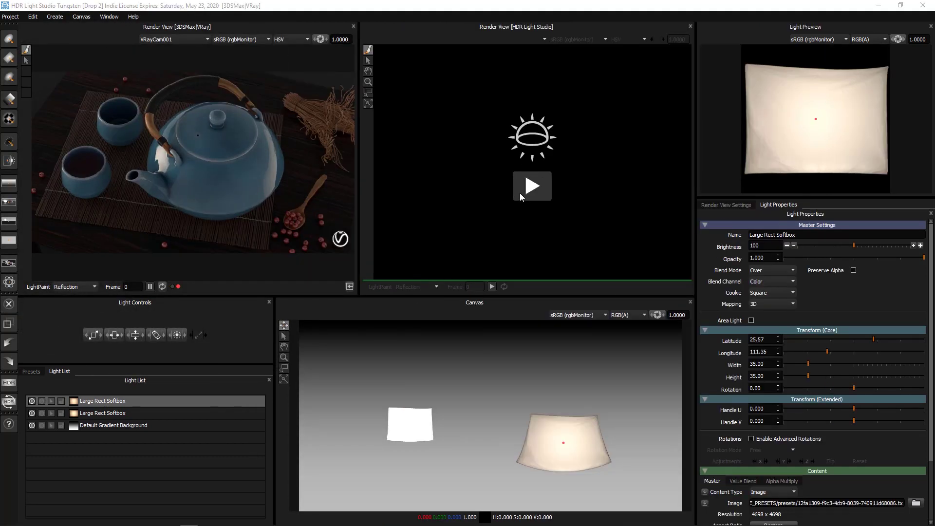
click(519, 193)
click(422, 299)
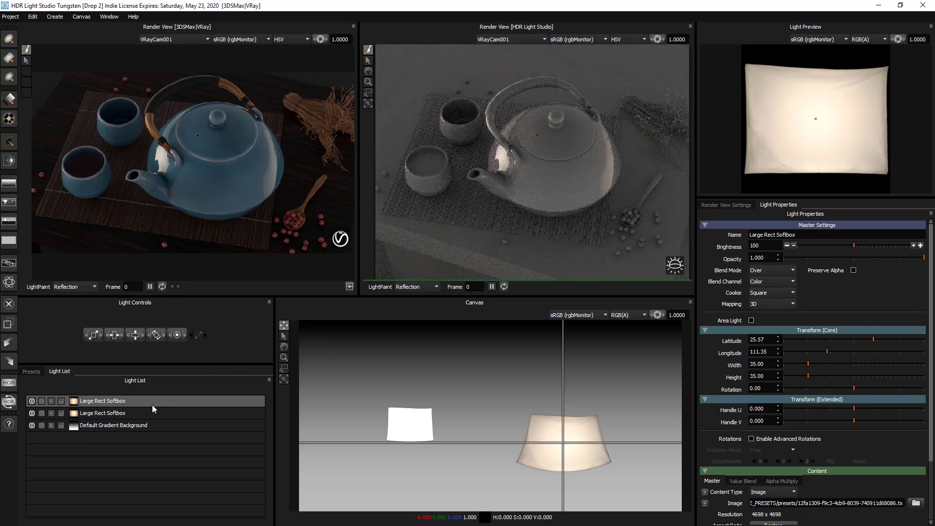
click(96, 416)
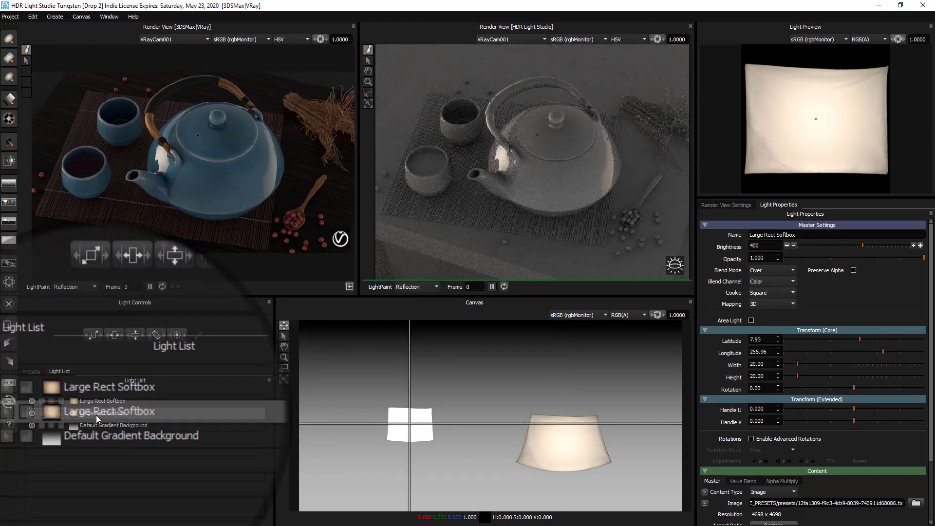
Change the selected softbox's content type to Flat and set its color to a saturated orange.
scroll(726, 417, down, 3)
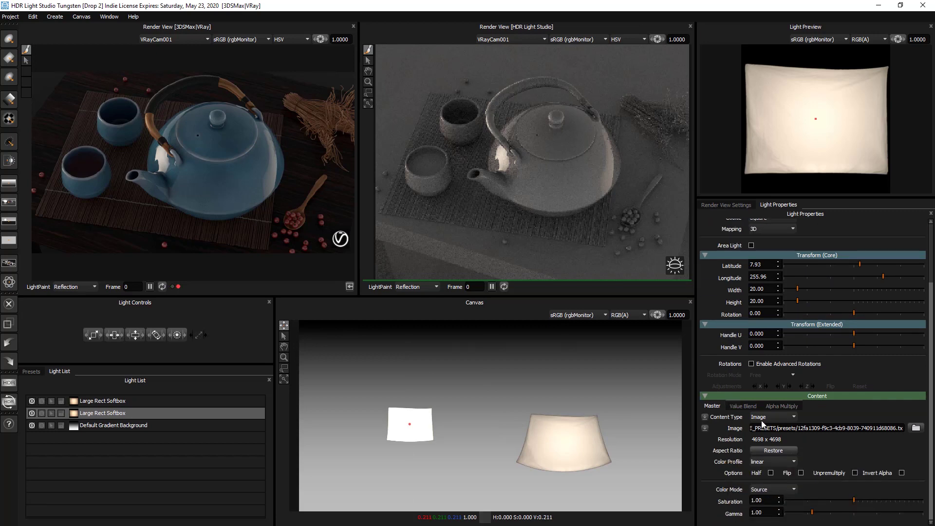
click(783, 417)
click(729, 478)
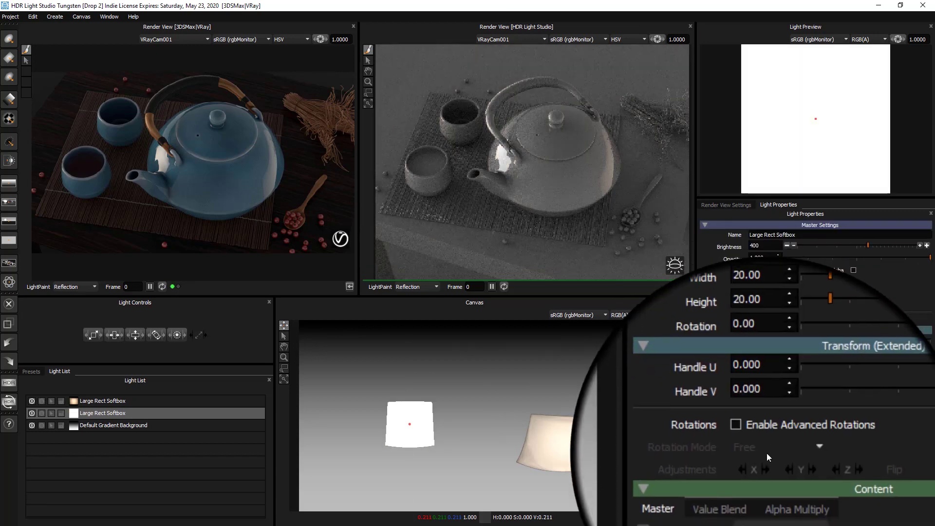
click(755, 503)
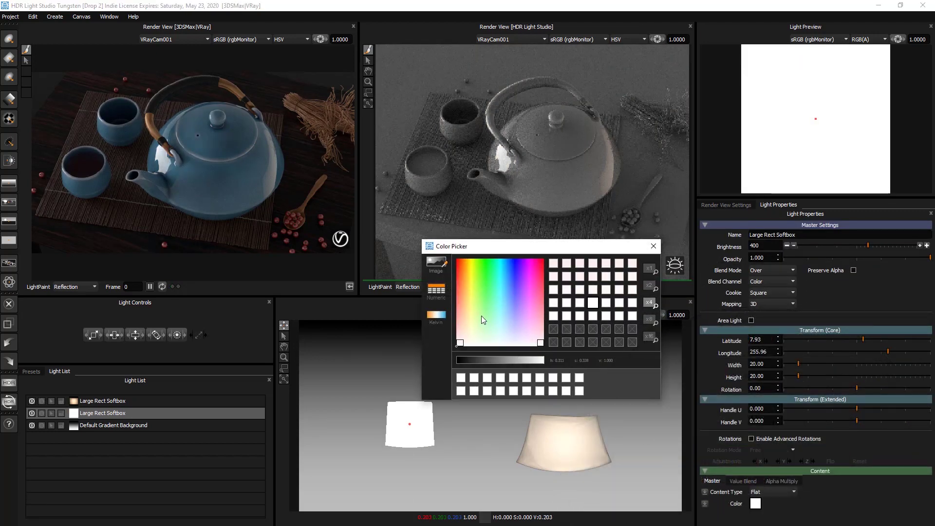
drag(481, 319, 462, 271)
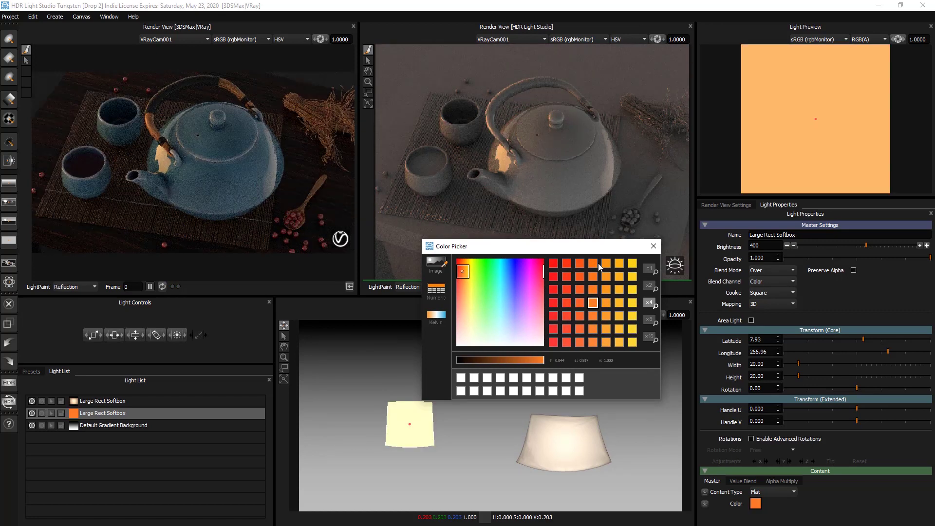
click(652, 246)
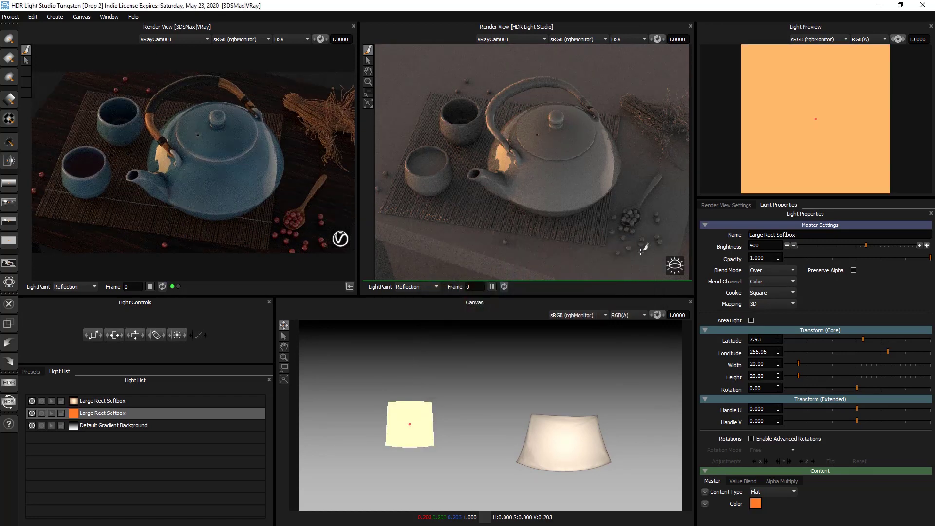
Produce a production render of the 1500x750 EXR map, saved on the Desktop under the new name teapotHDR2.
click(9, 383)
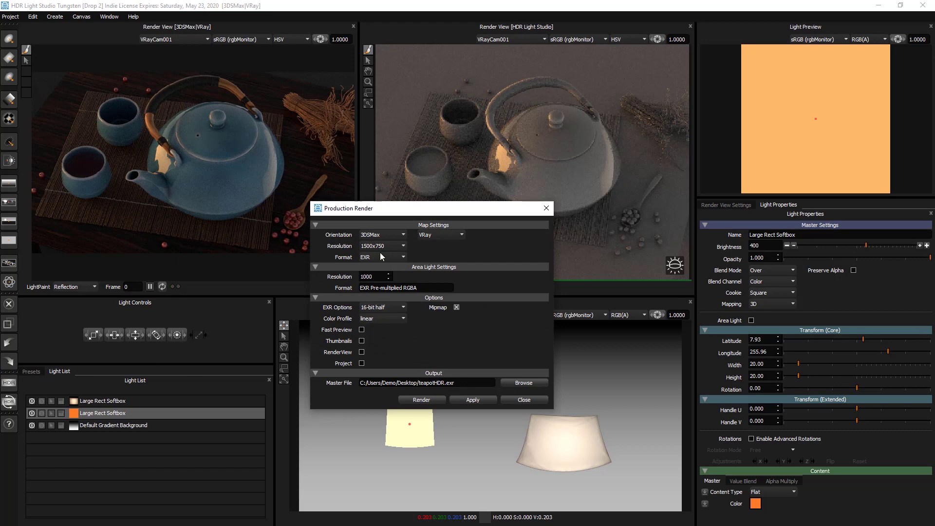
click(523, 382)
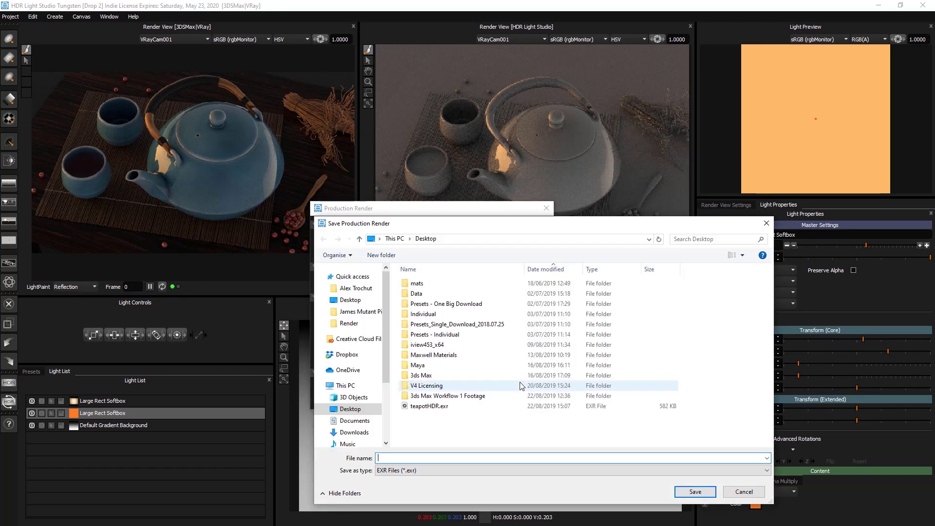
text(teapotHDR2)
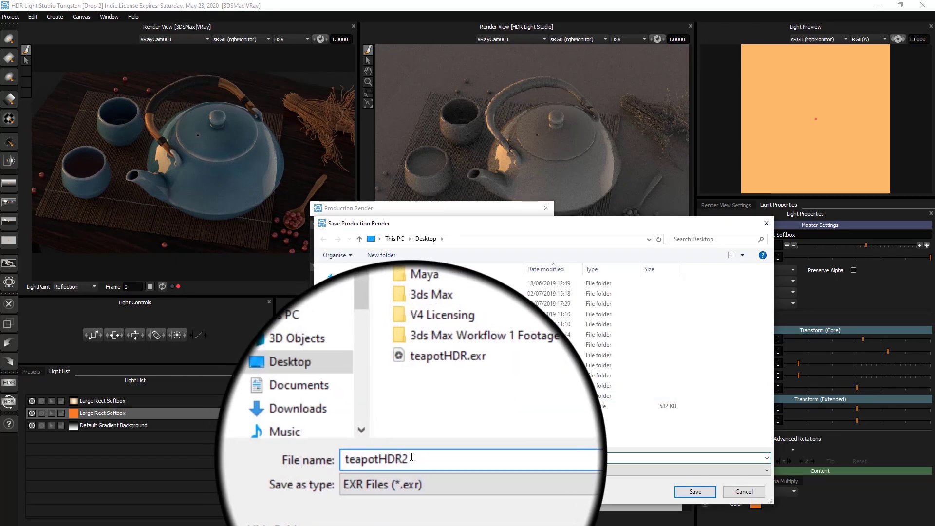
double_click(393, 458)
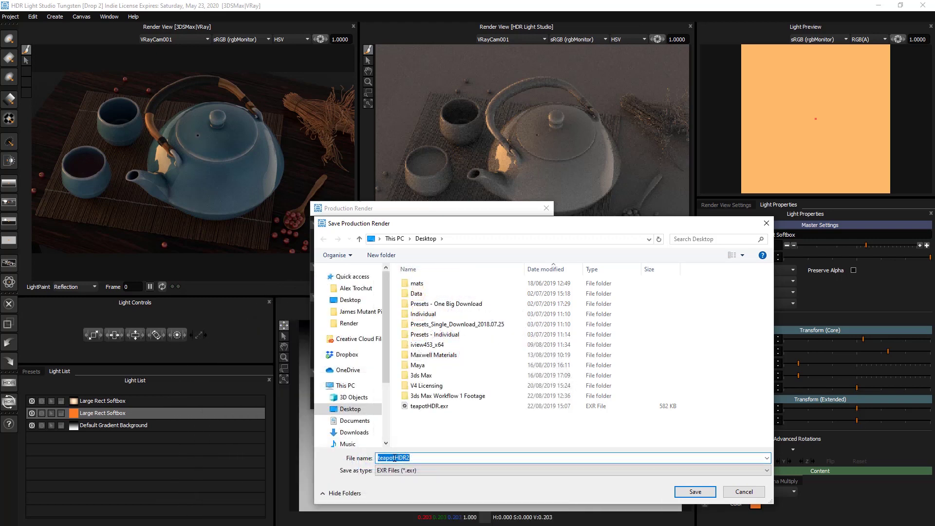
click(695, 491)
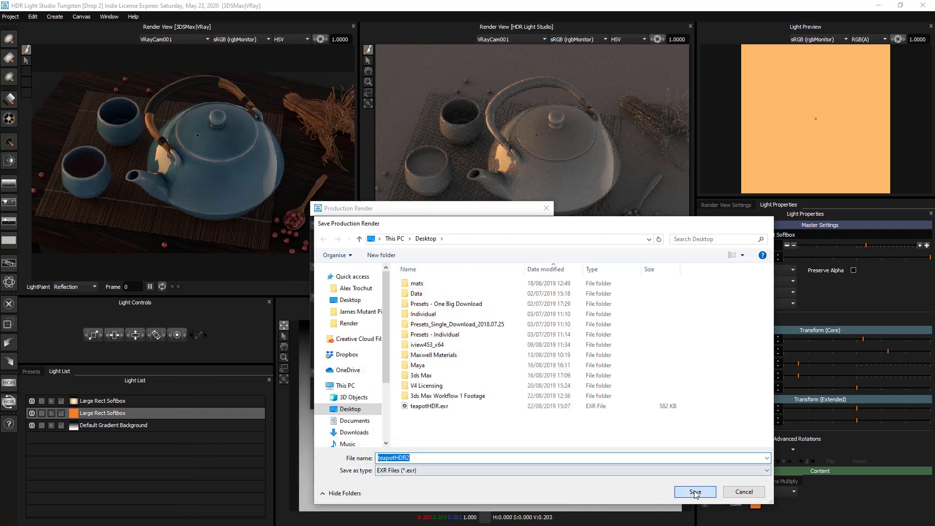
click(435, 400)
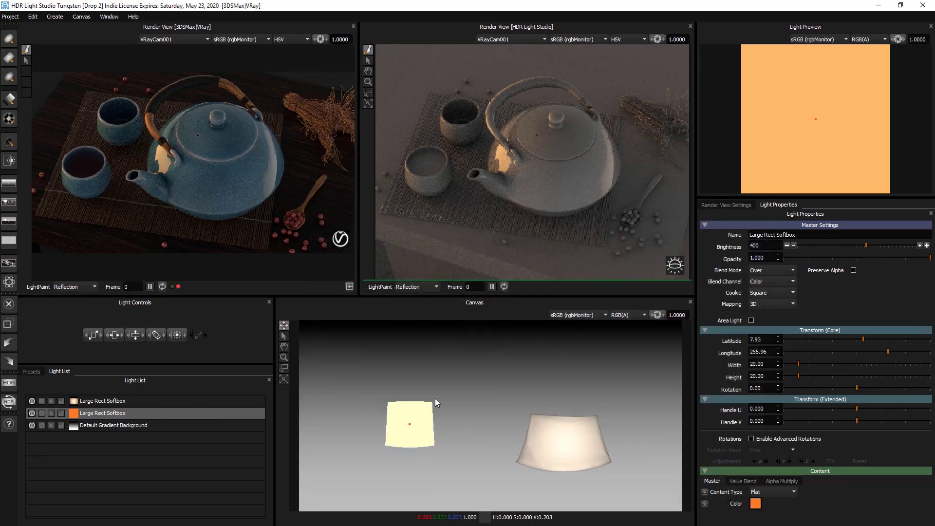
Switch to 3ds Max, select the VRayLight001 dome light and check its Map #1657 VRayHDRI in the material editor.
click(879, 4)
click(93, 262)
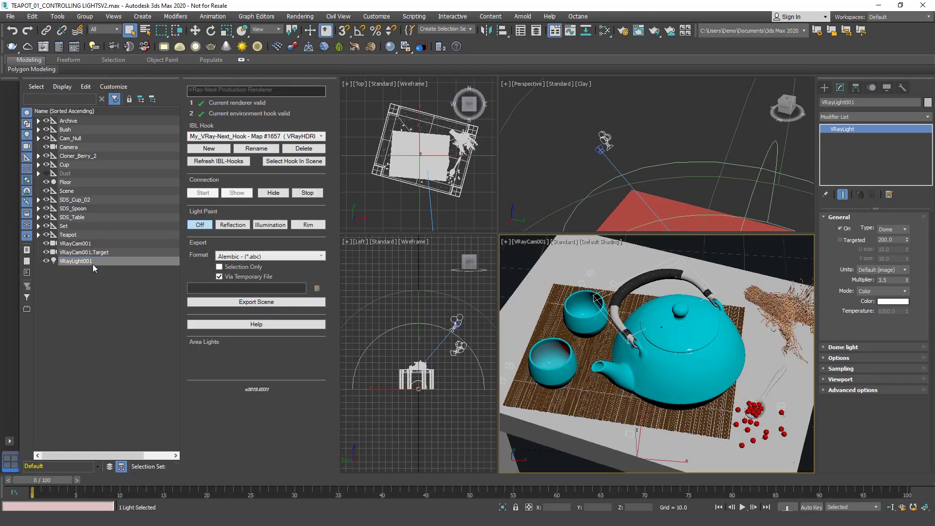
click(604, 30)
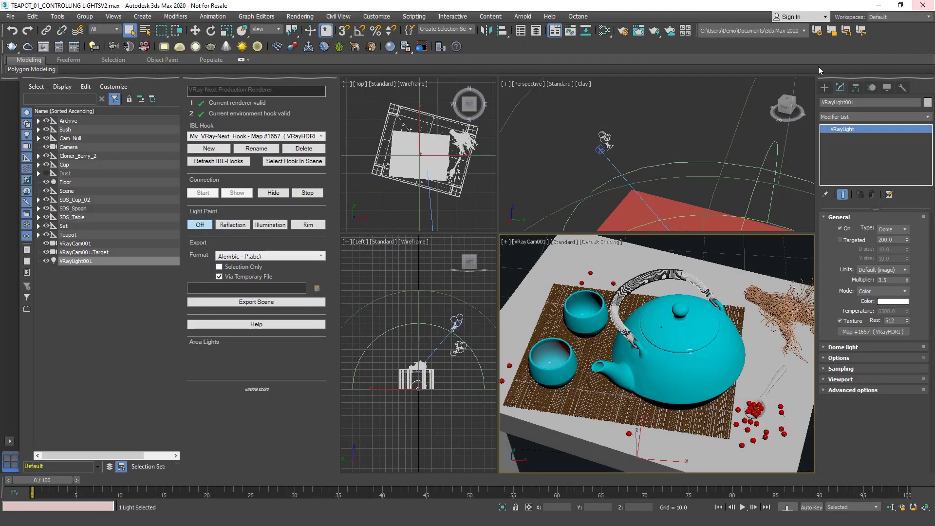
Stop the HDR Light Studio connection for the My_VRay-Next_Hook hook and save the teapot scene.
click(321, 194)
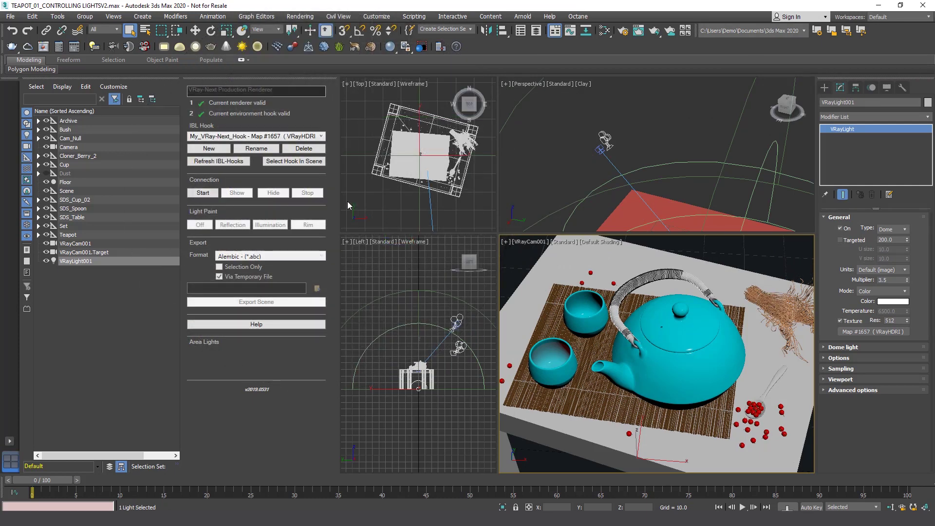
click(11, 16)
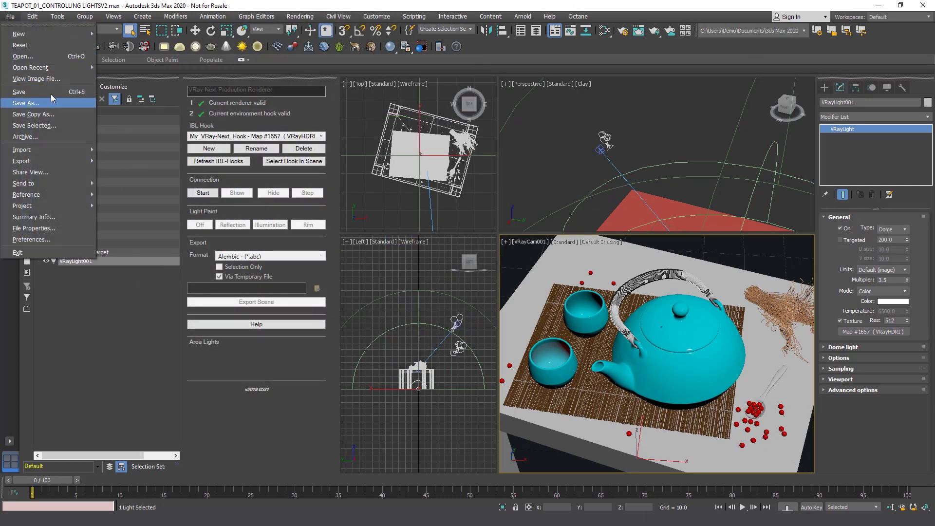
click(51, 94)
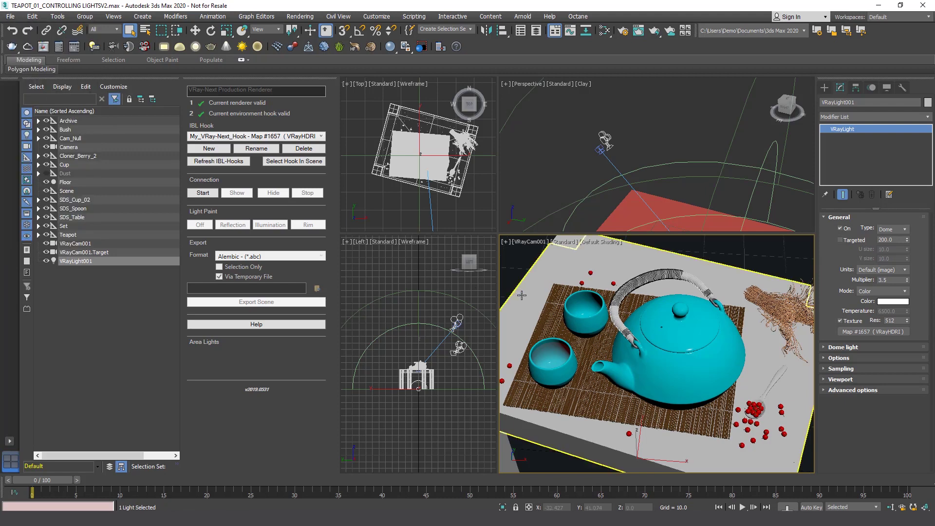